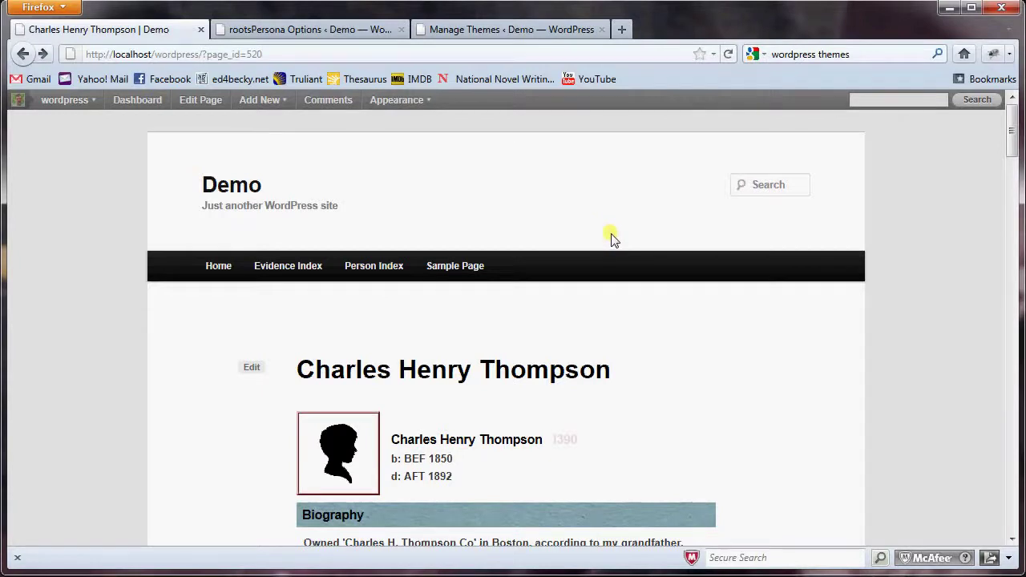
pyautogui.scroll(-2, 785, 348)
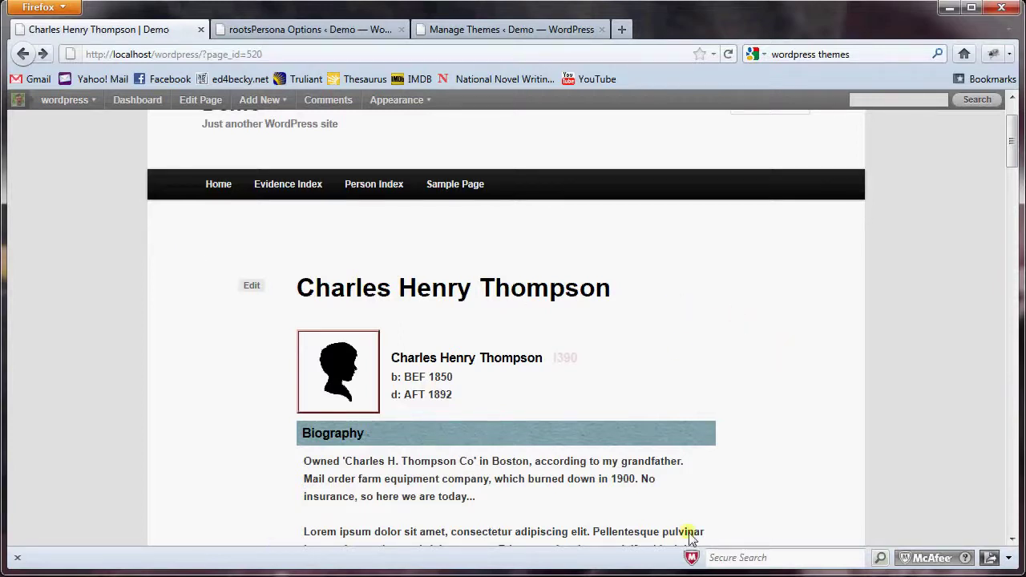
pyautogui.scroll(-10, 797, 369)
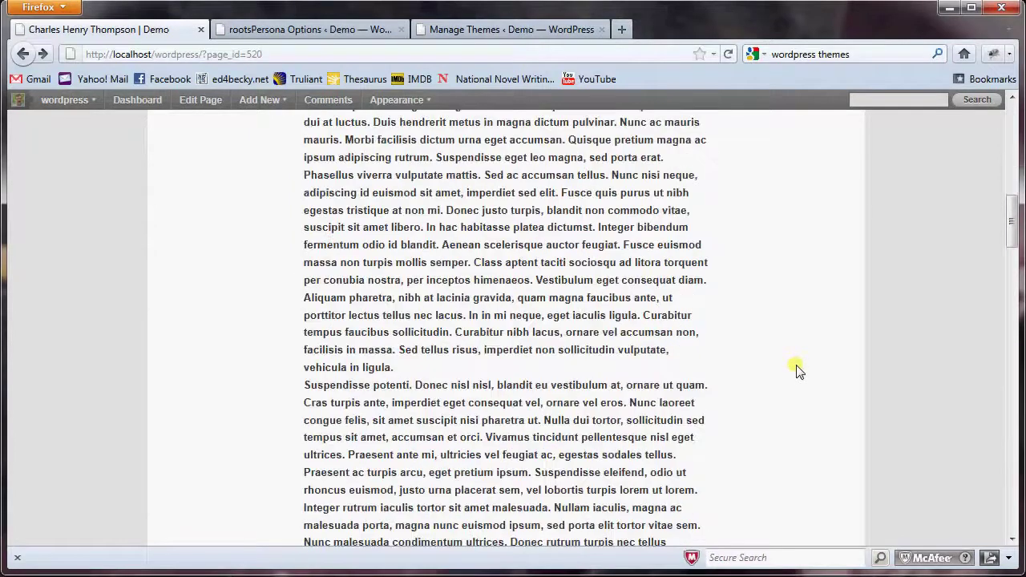
pyautogui.scroll(-6, 797, 369)
pyautogui.scroll(15, 798, 369)
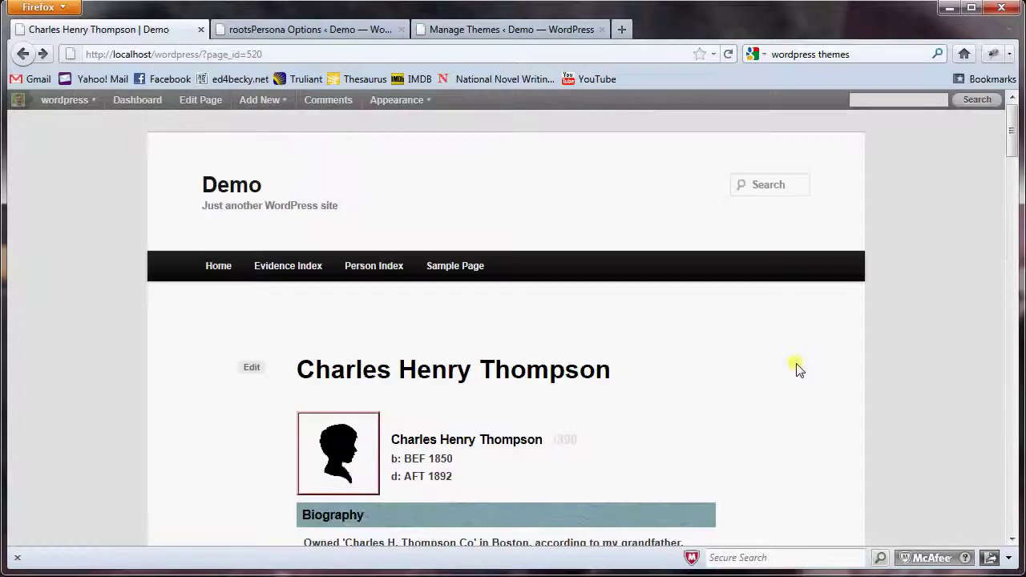
pyautogui.click(516, 34)
# Step: Activate the Weaver 2.2.4 theme and go back to the Charles Henry Thompson tab
pyautogui.scroll(-3, 673, 397)
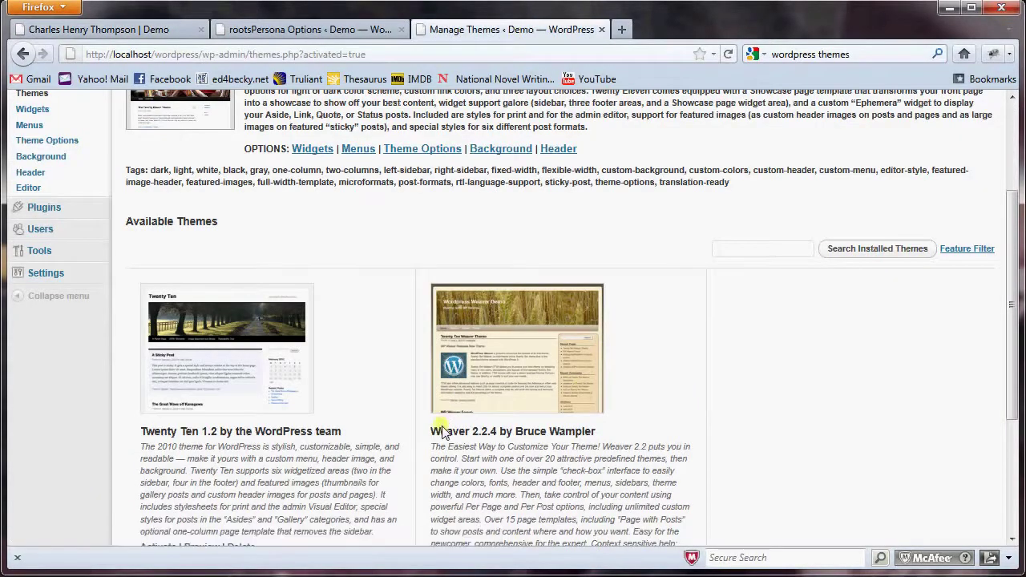
pyautogui.scroll(-3, 675, 393)
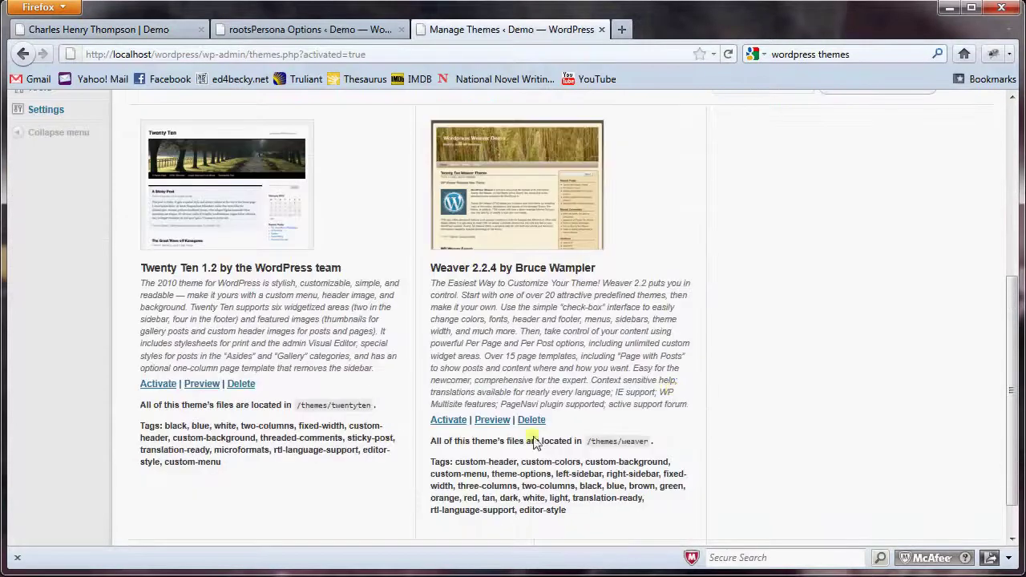
pyautogui.click(450, 421)
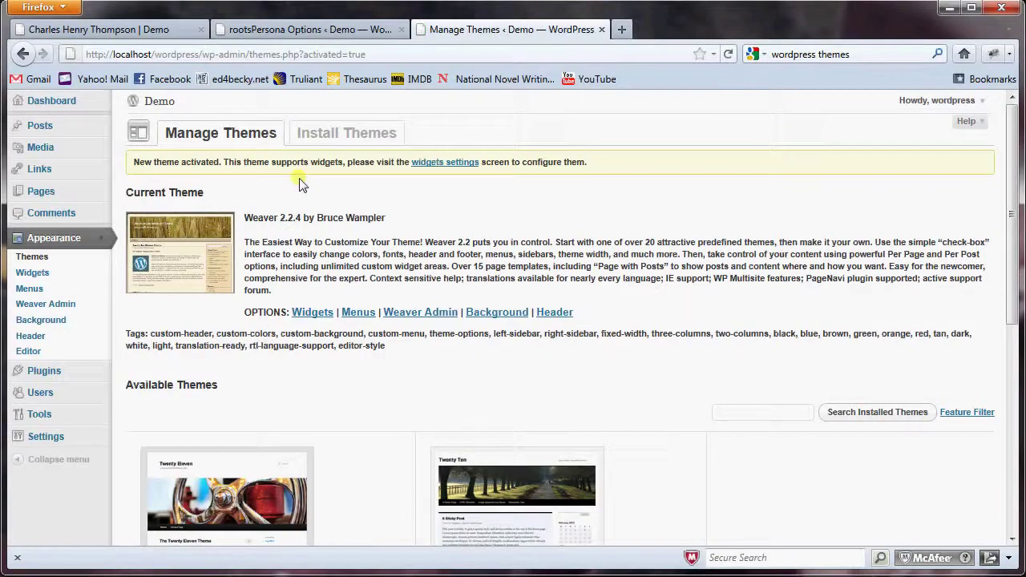
pyautogui.click(142, 30)
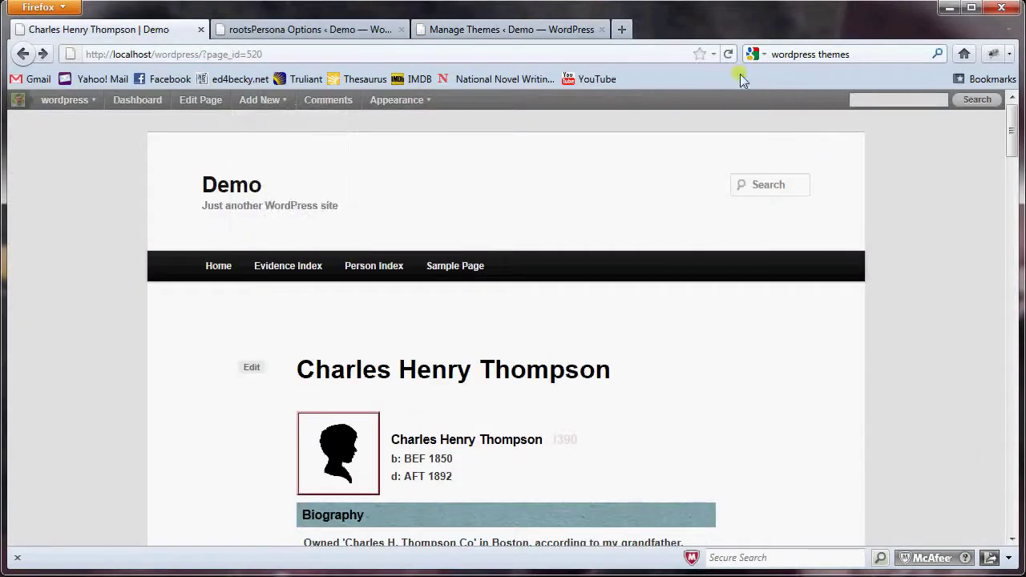
# Step: Reload the Charles Henry Thompson page so it renders in the Weaver theme
pyautogui.click(728, 54)
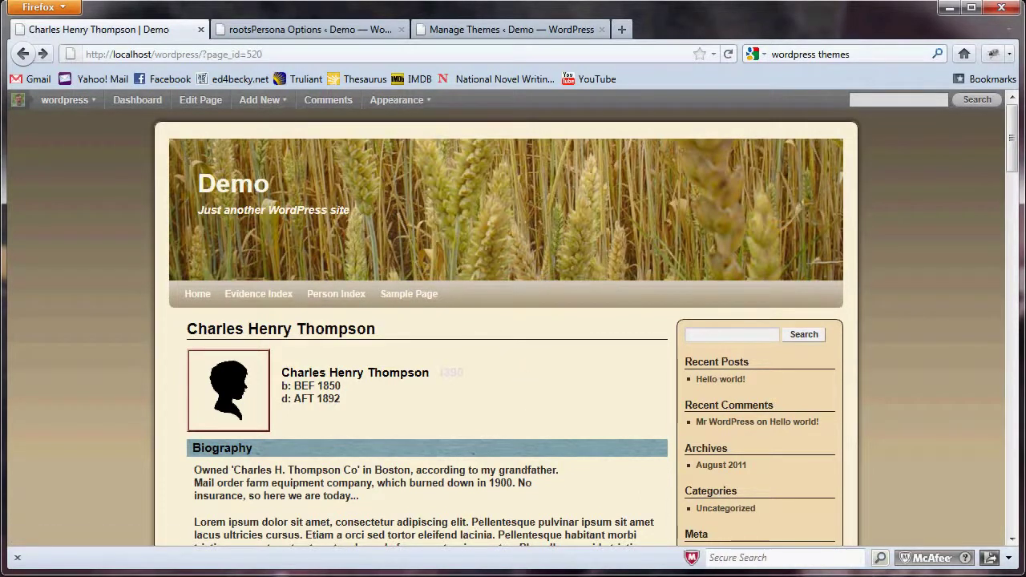
# Step: Copy #AB9B7D from EditPlus, minimize the editor and return to the rootsPersona Options tab
pyautogui.hotkey('alt', 'Tab')
pyautogui.click(305, 213)
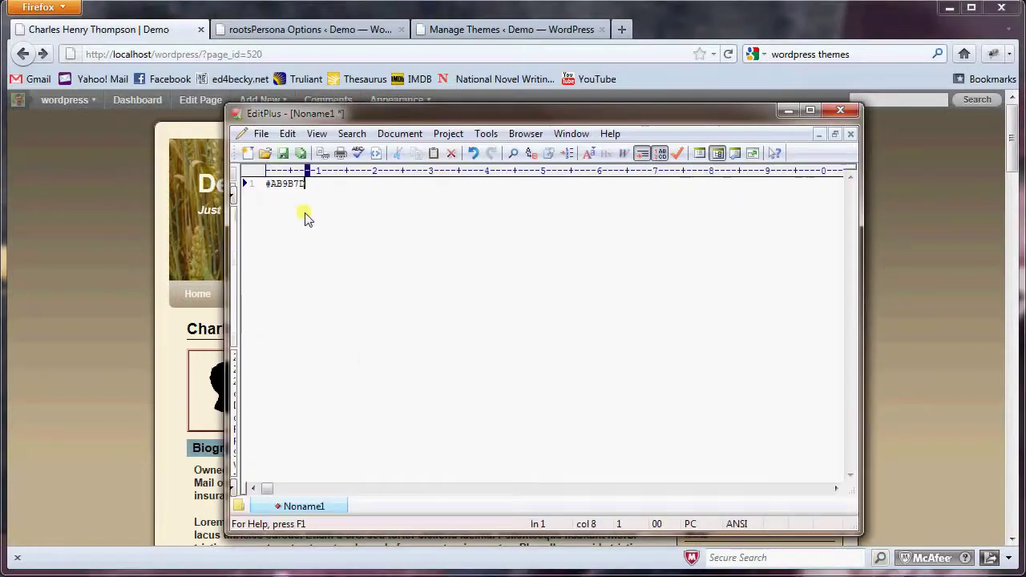
pyautogui.moveTo(304, 214); pyautogui.dragTo(254, 188)
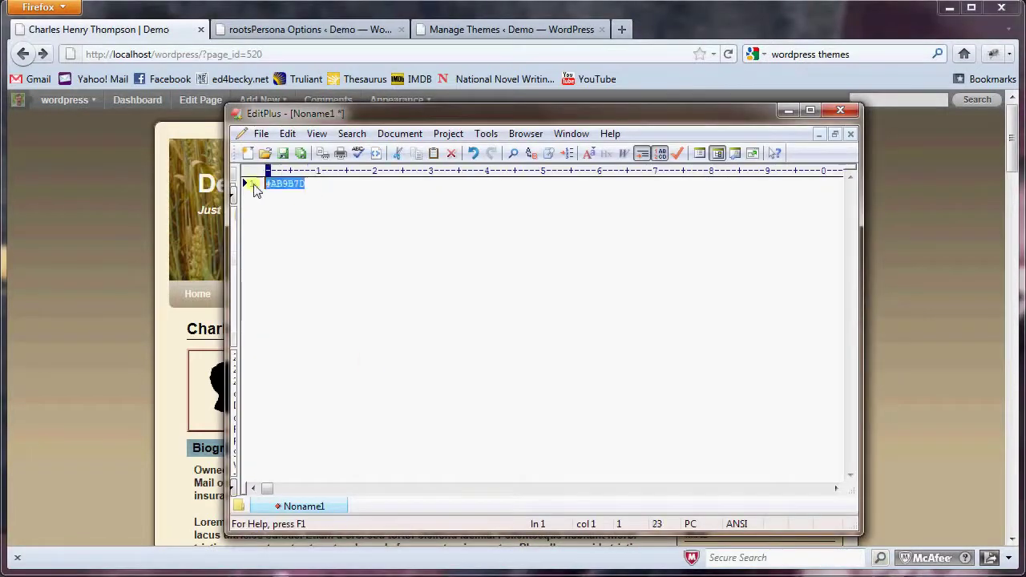
pyautogui.rightClick(294, 189)
pyautogui.click(330, 215)
pyautogui.click(788, 109)
pyautogui.click(329, 32)
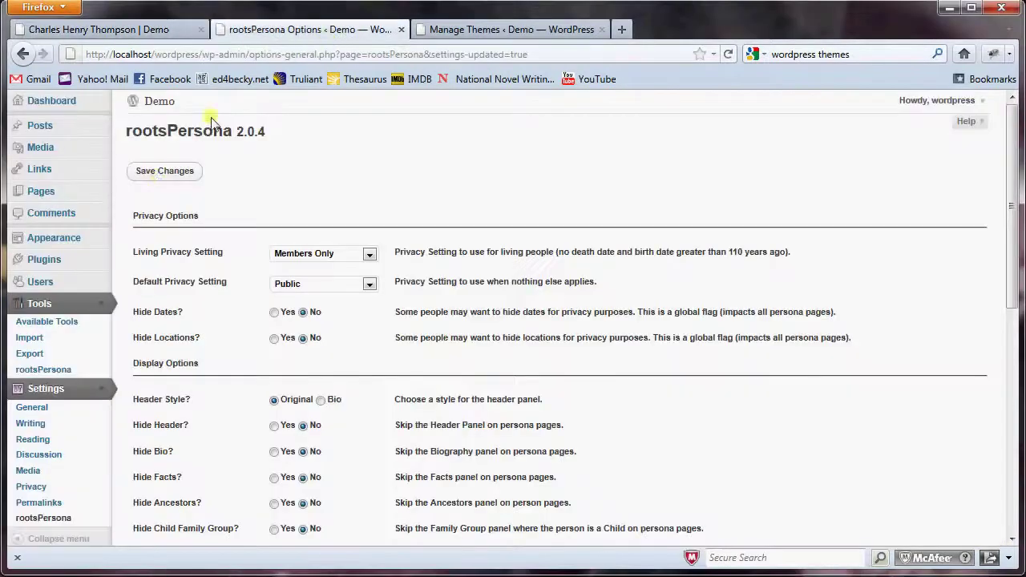
# Step: Paste AB9B7D into the rootsPersona Banner Background Color field and save the settings
pyautogui.click(44, 518)
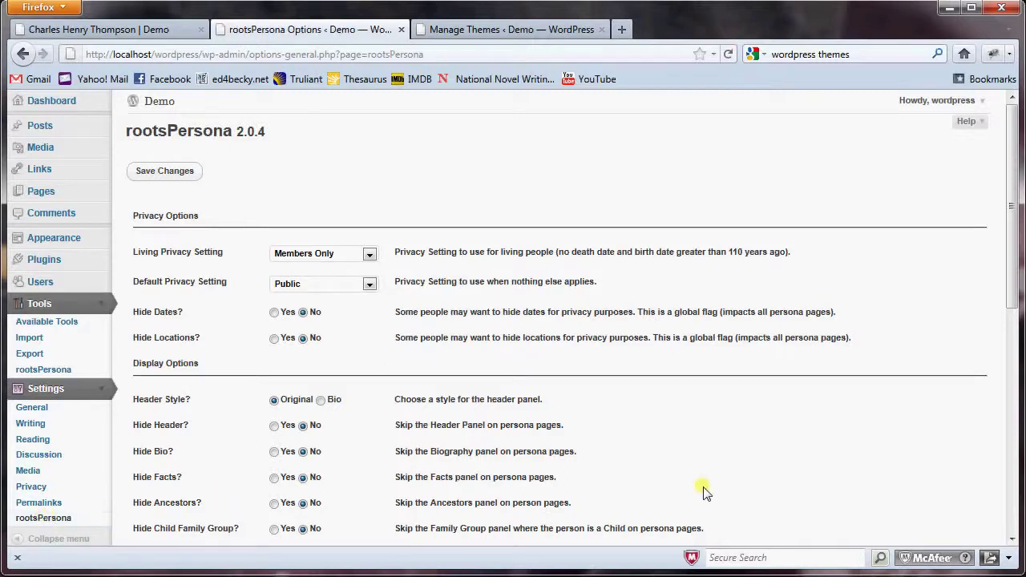
pyautogui.scroll(-7, 705, 487)
pyautogui.scroll(-4, 711, 487)
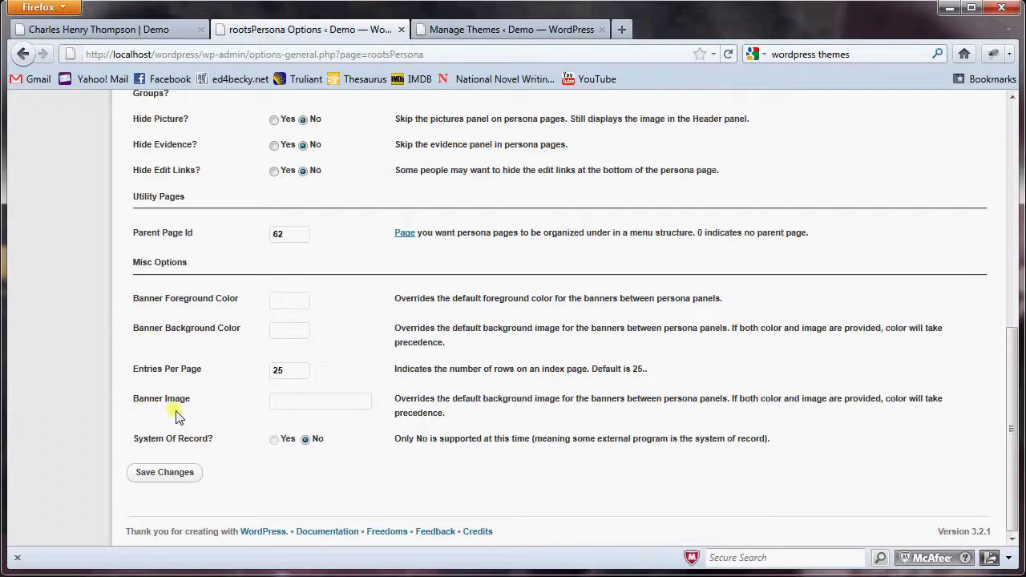
pyautogui.click(282, 332)
pyautogui.hotkey('ctrl', 'v')
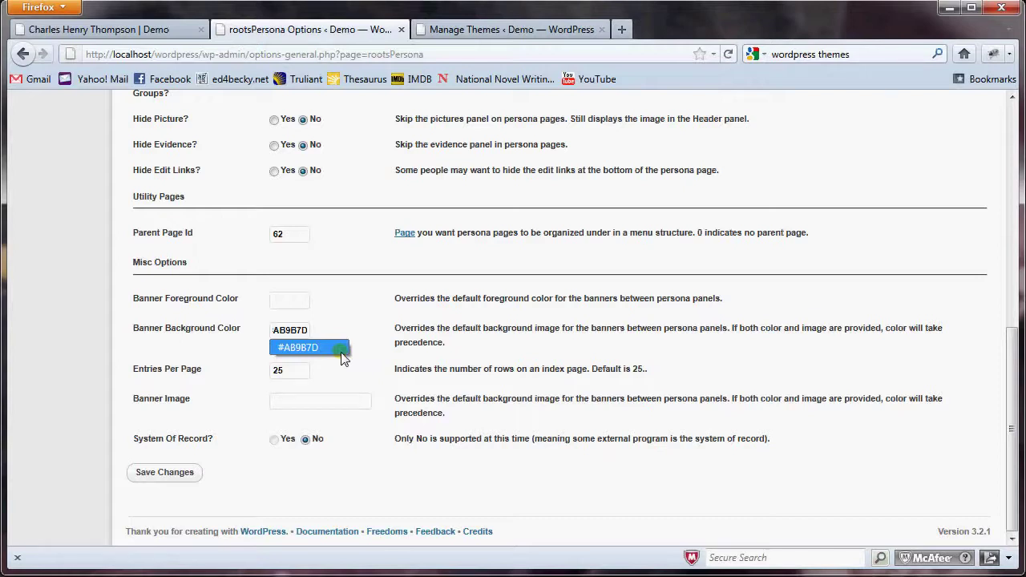
pyautogui.click(340, 351)
pyautogui.click(170, 476)
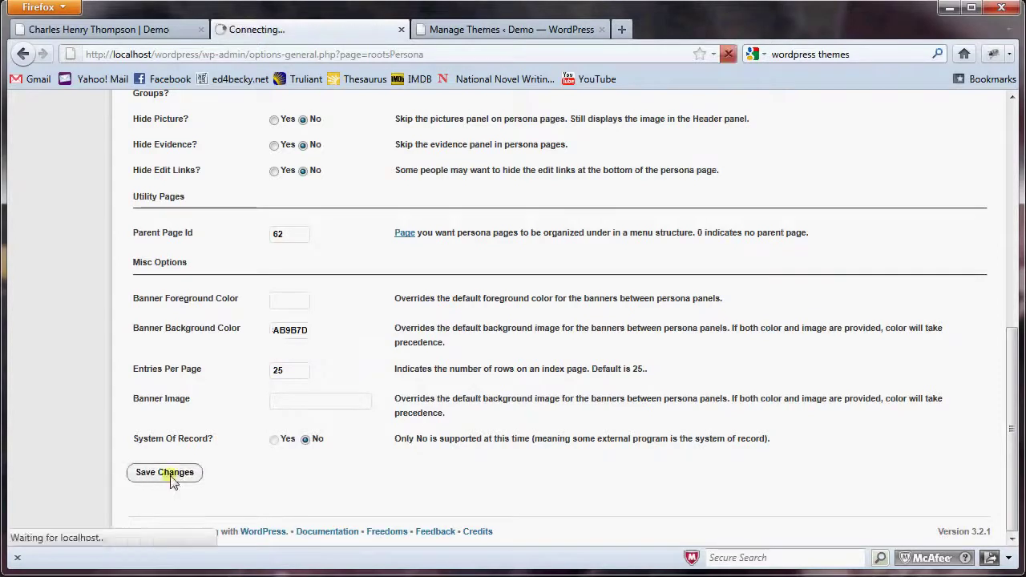
# Step: Reload the Charles Henry Thompson page to show the #AB9B7D Biography banner
pyautogui.click(175, 34)
pyautogui.click(728, 54)
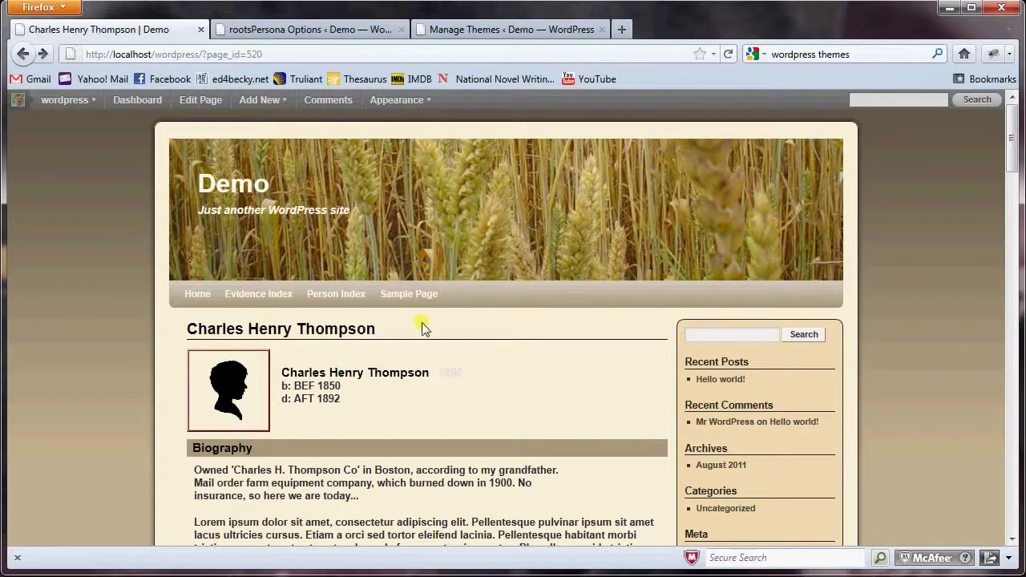
# Step: Inspect the Sample Page link in Firebug, copy its colour #FFFAEF, and return to rootsPersona options
pyautogui.rightClick(419, 295)
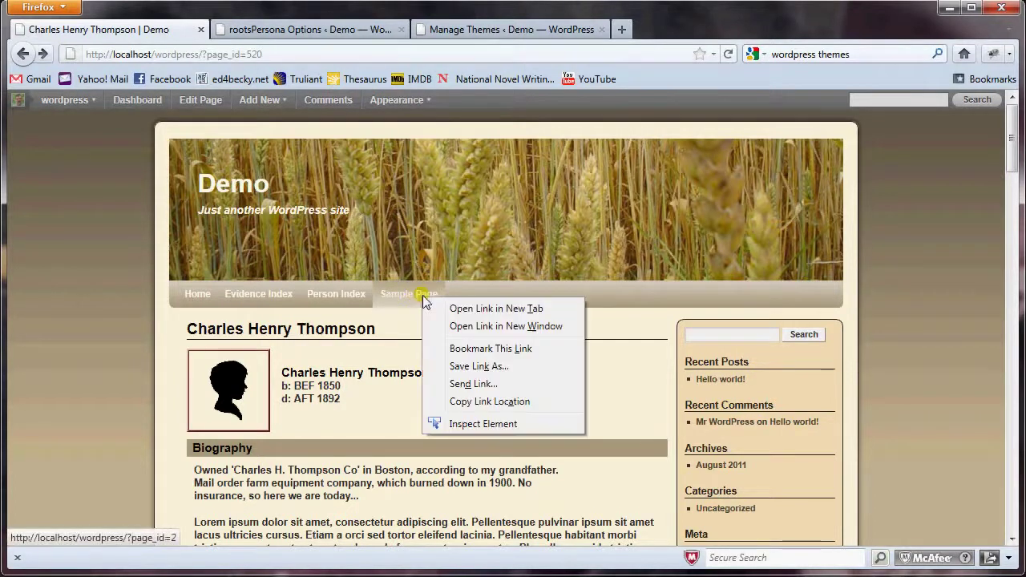
pyautogui.click(497, 424)
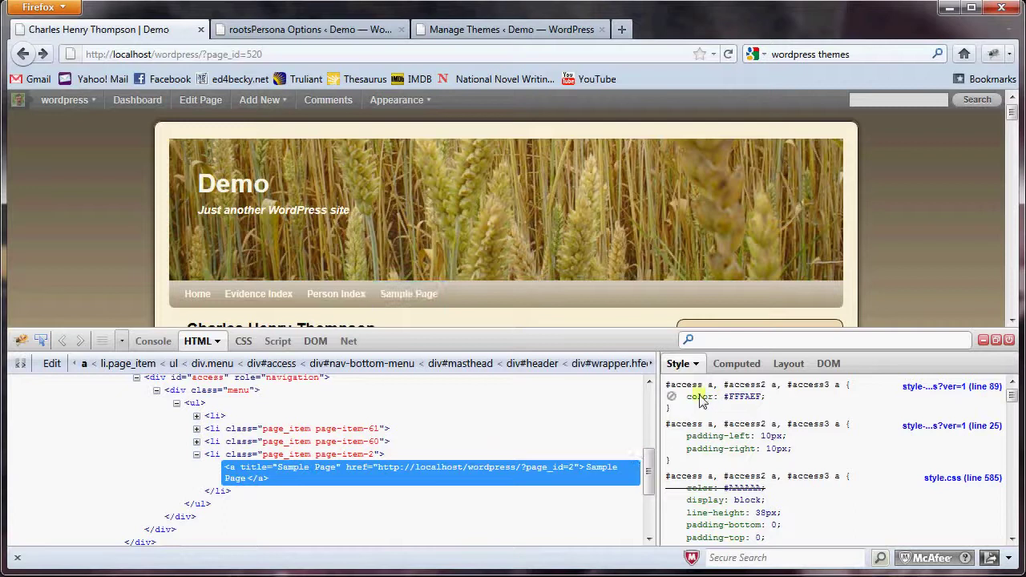
pyautogui.click(735, 397)
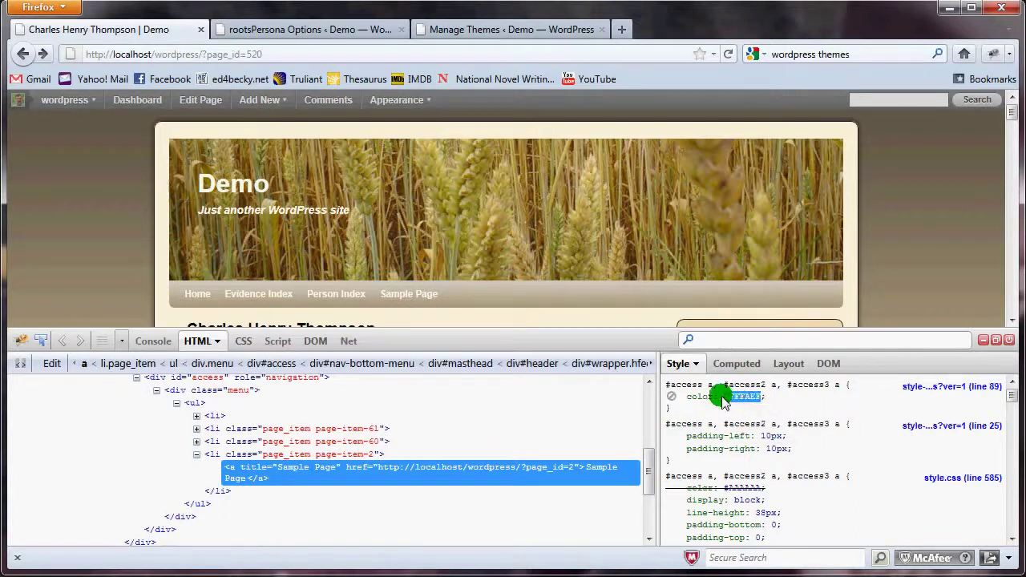
pyautogui.rightClick(729, 397)
pyautogui.click(765, 410)
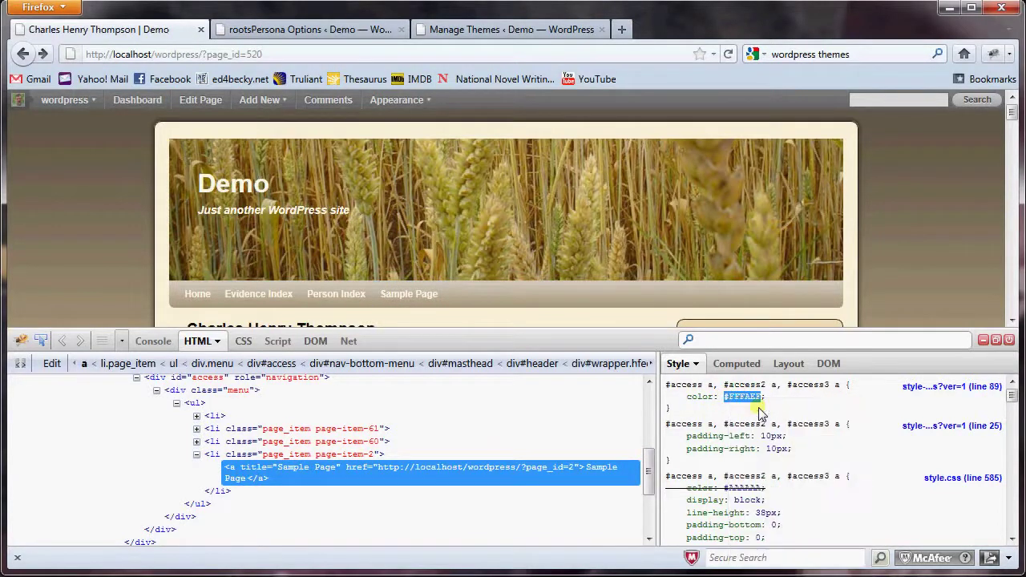
pyautogui.click(1009, 340)
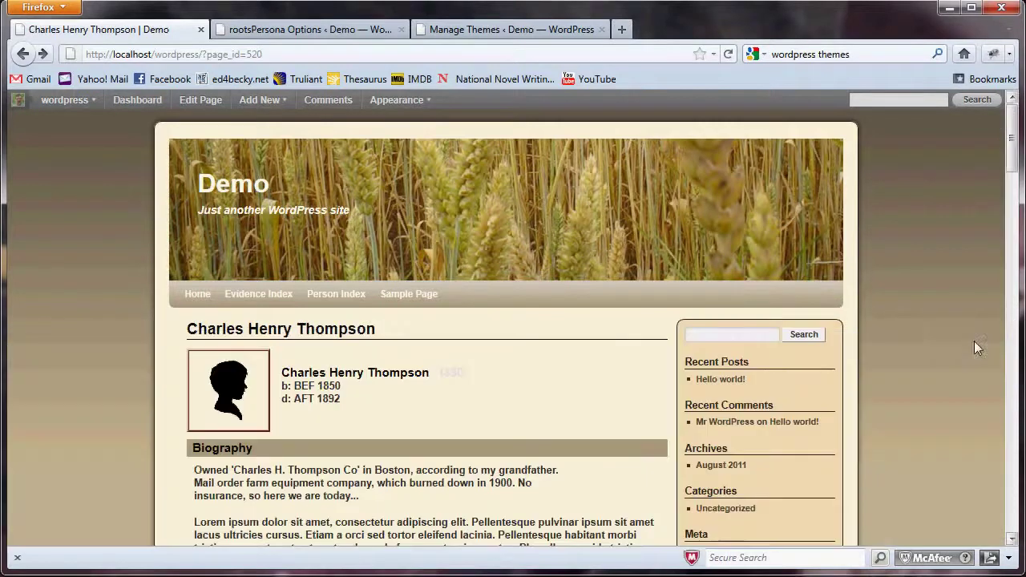
pyautogui.click(328, 31)
# Step: Save #FFFAEF as Banner Foreground Color and reload the person page to check the light text
pyautogui.scroll(-5, 603, 369)
pyautogui.scroll(-5, 602, 370)
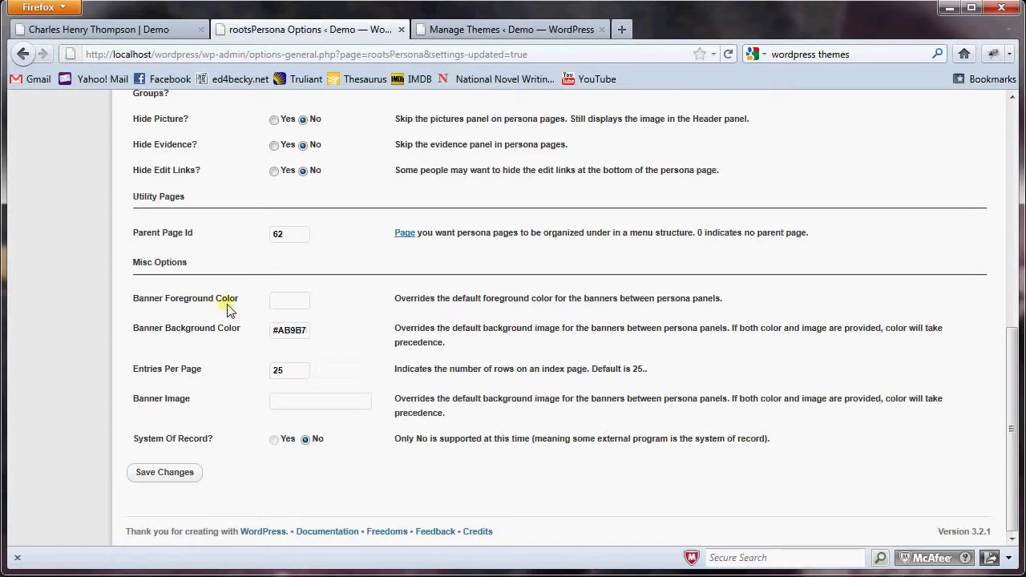
pyautogui.click(290, 310)
pyautogui.write('#FFFAEF')
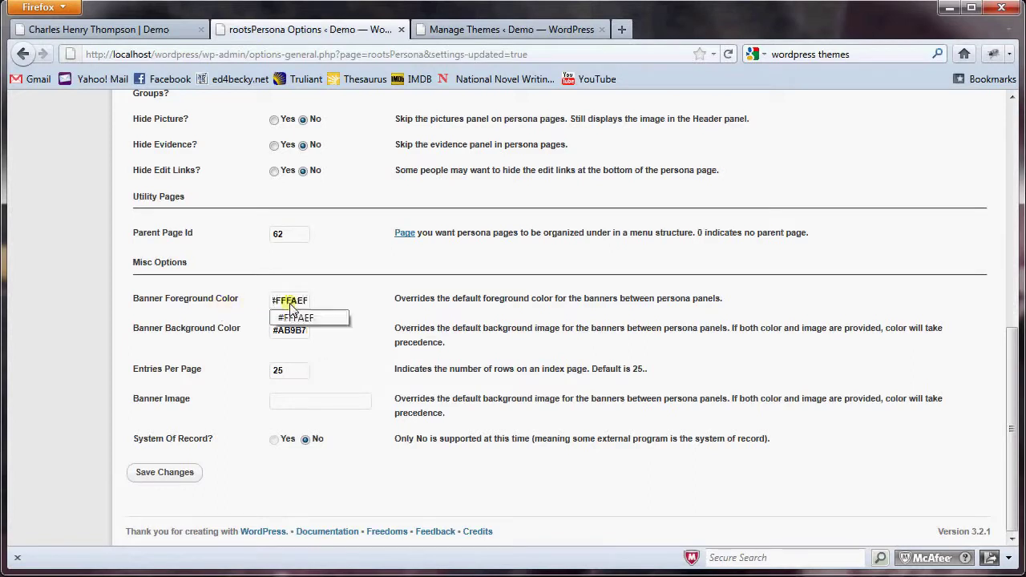
pyautogui.click(181, 479)
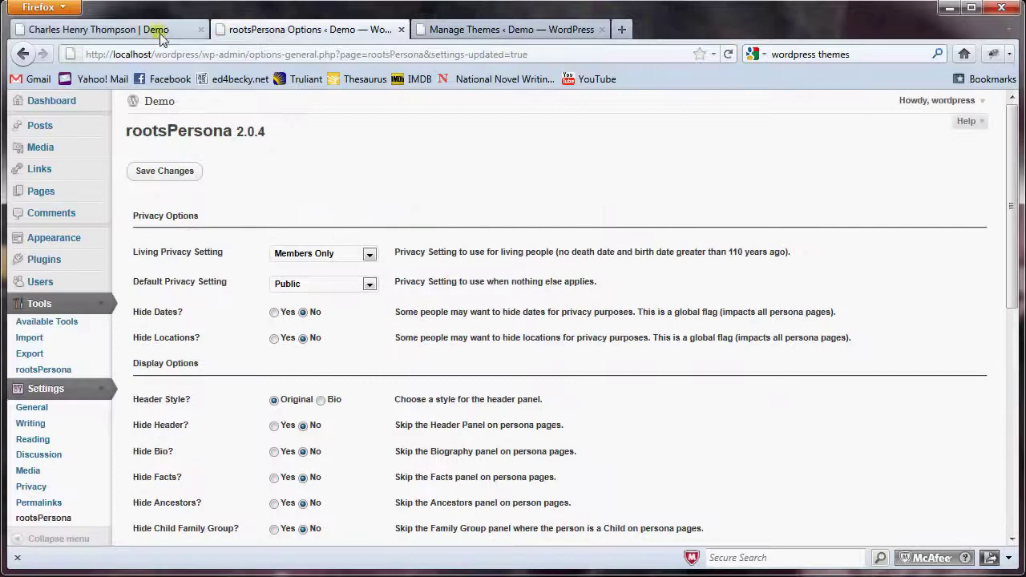
pyautogui.click(163, 32)
pyautogui.click(727, 54)
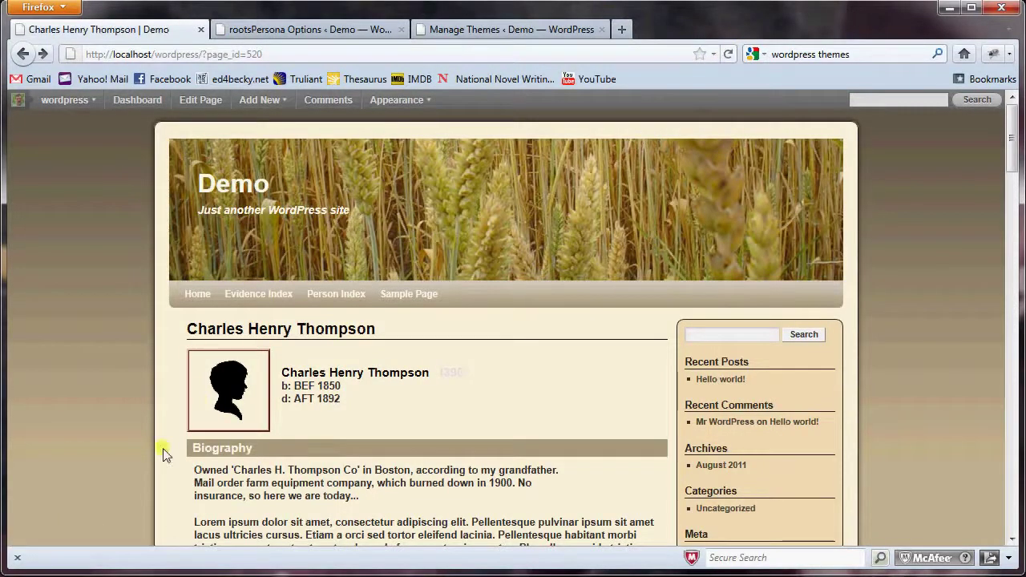
pyautogui.moveTo(1009, 170); pyautogui.dragTo(1011, 317)
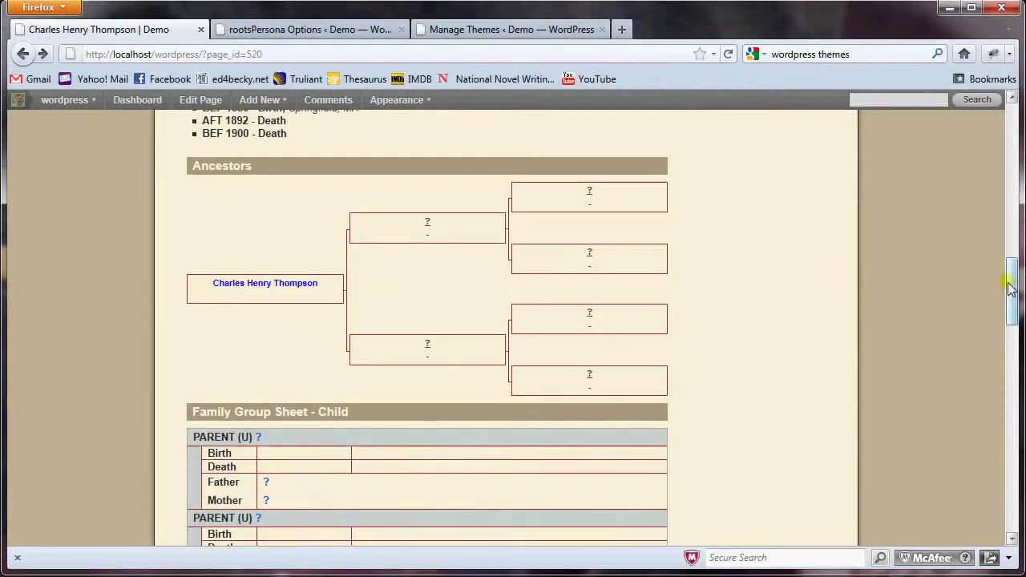
pyautogui.moveTo(1010, 291); pyautogui.dragTo(1010, 327)
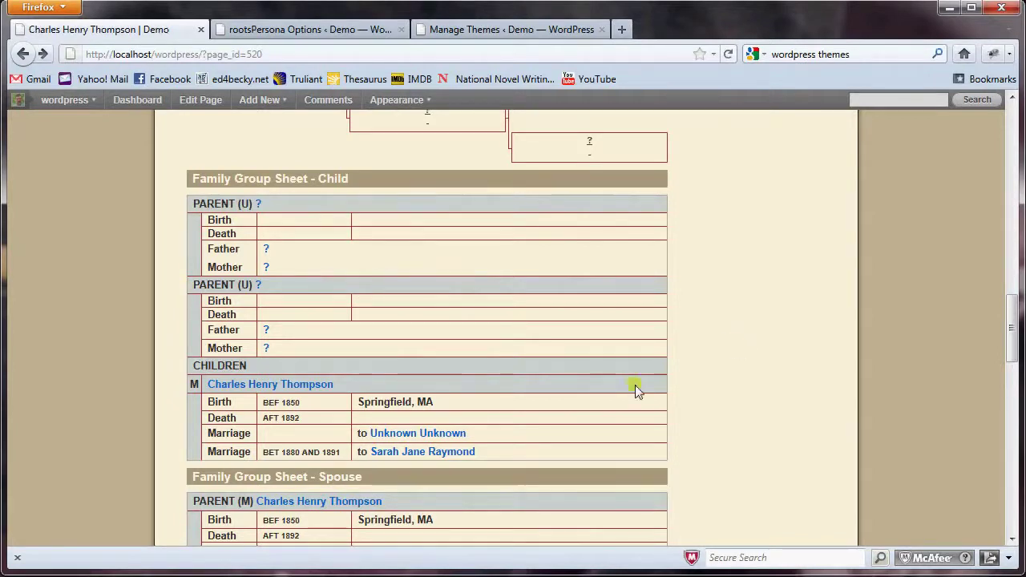
pyautogui.scroll(-5, 749, 360)
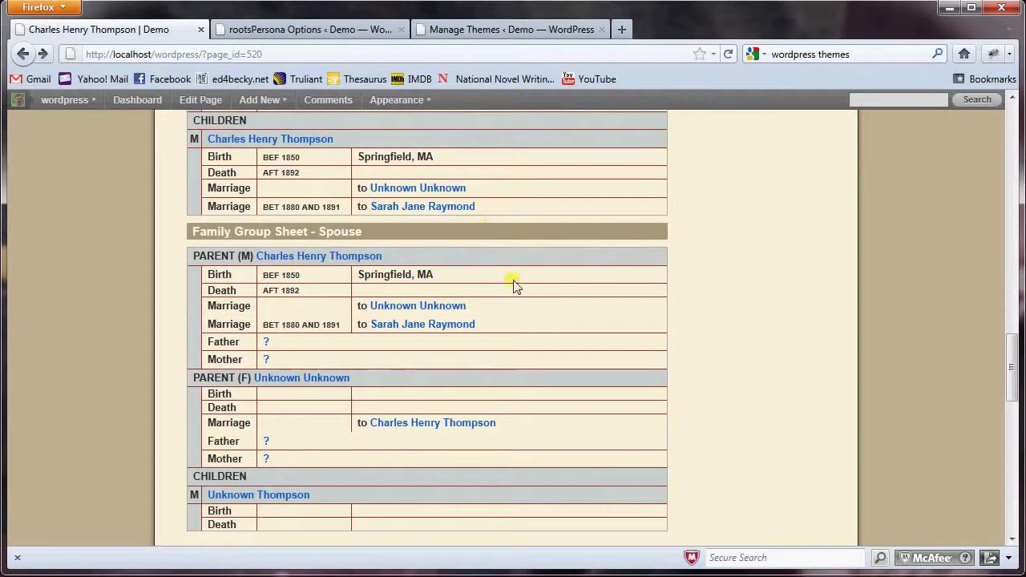
pyautogui.scroll(-3, 790, 361)
pyautogui.scroll(12, 790, 360)
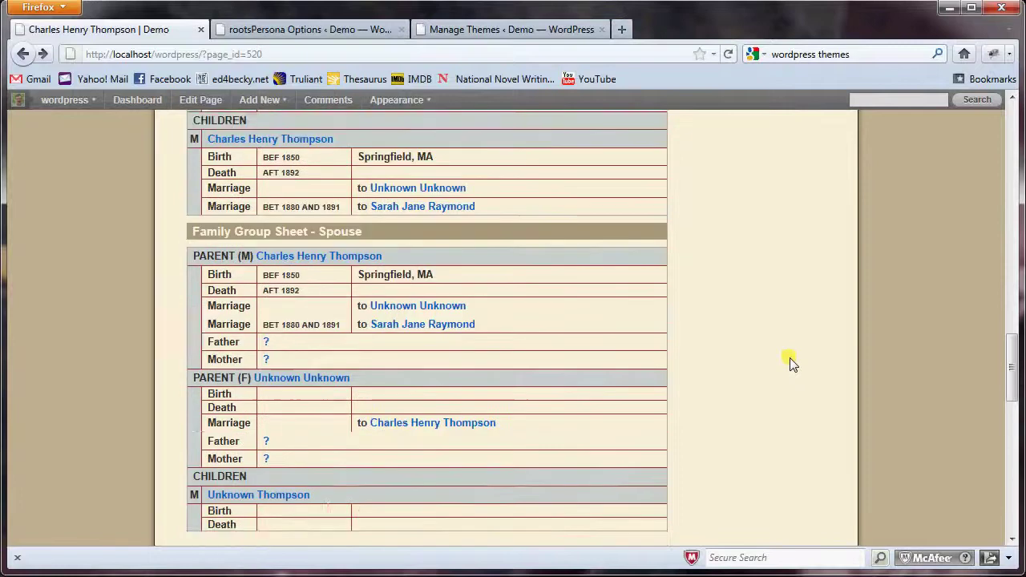
pyautogui.scroll(15, 791, 363)
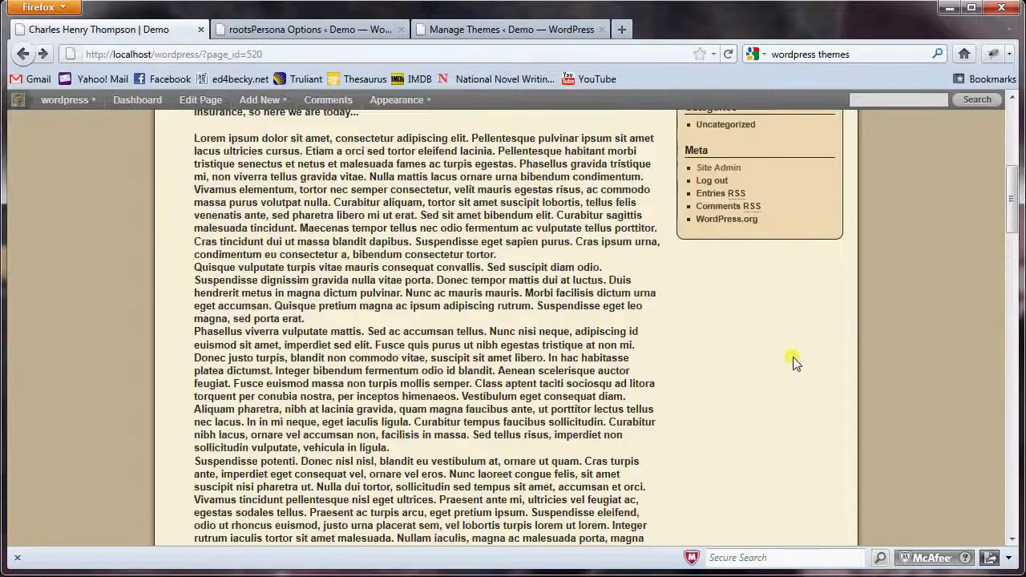
pyautogui.scroll(2, 584, 273)
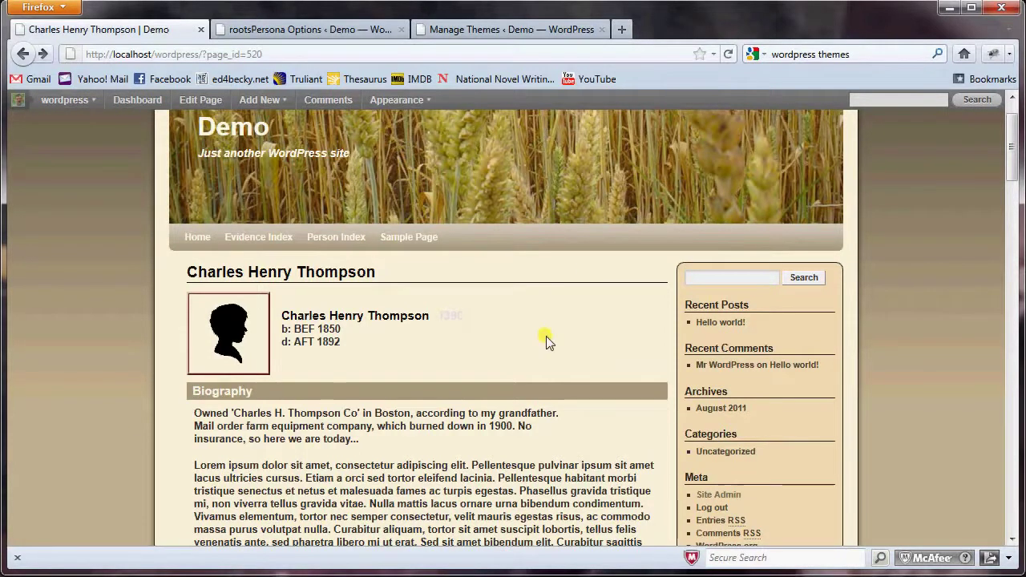
pyautogui.scroll(1, 542, 339)
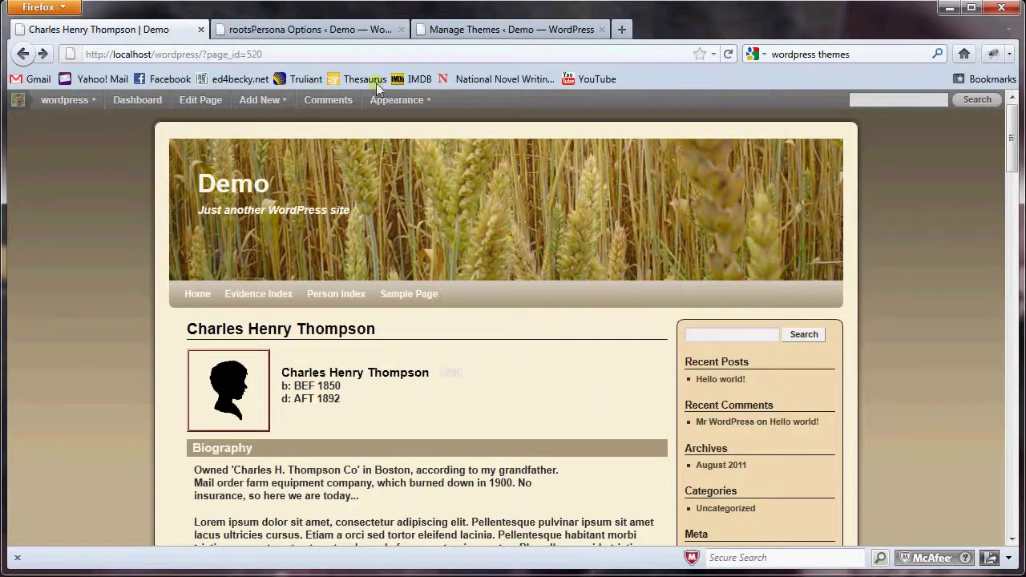
# Step: Go to Media > Add New from the Manage Themes tab and open the file chooser
pyautogui.click(468, 30)
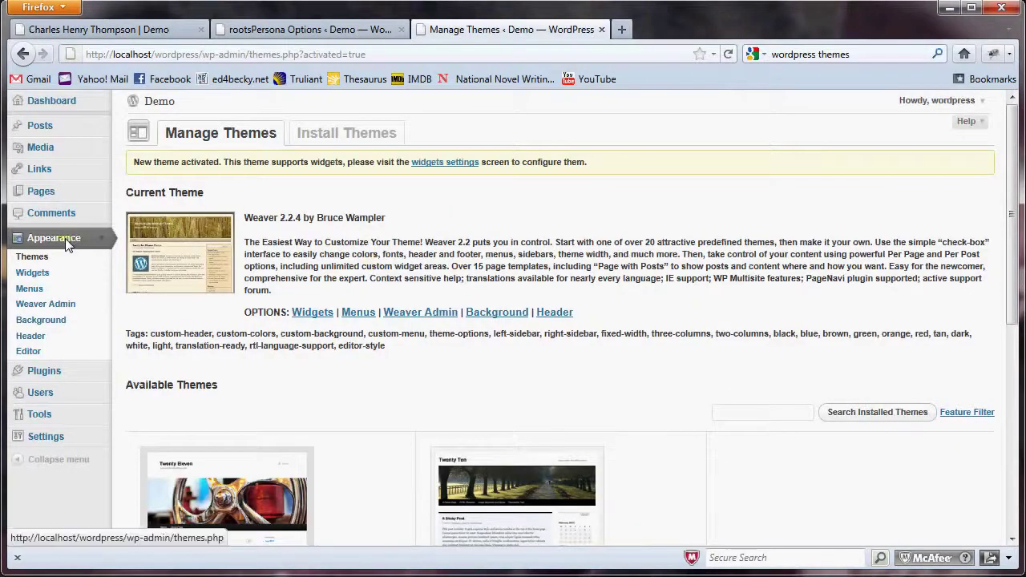
pyautogui.click(40, 156)
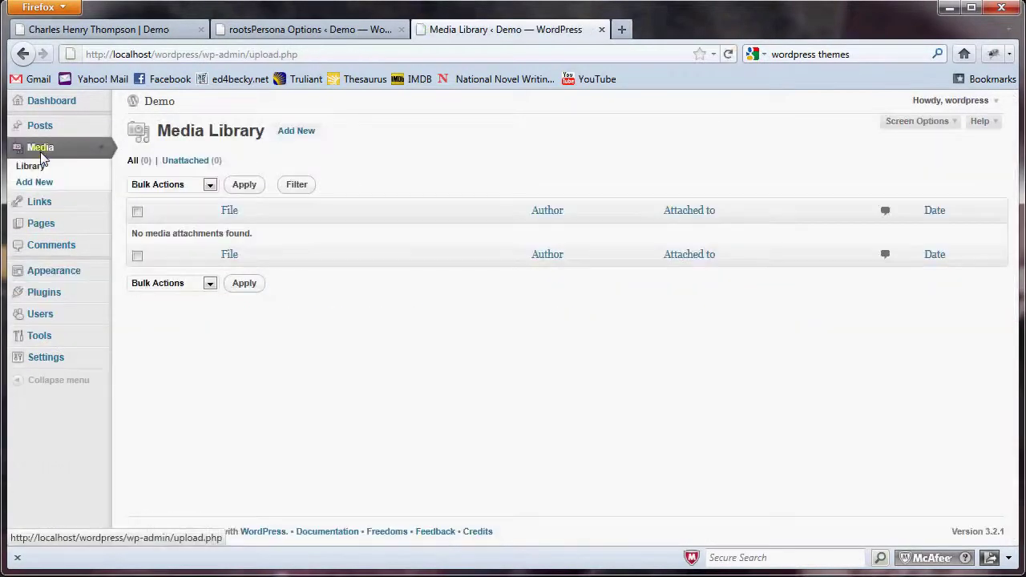
pyautogui.click(295, 131)
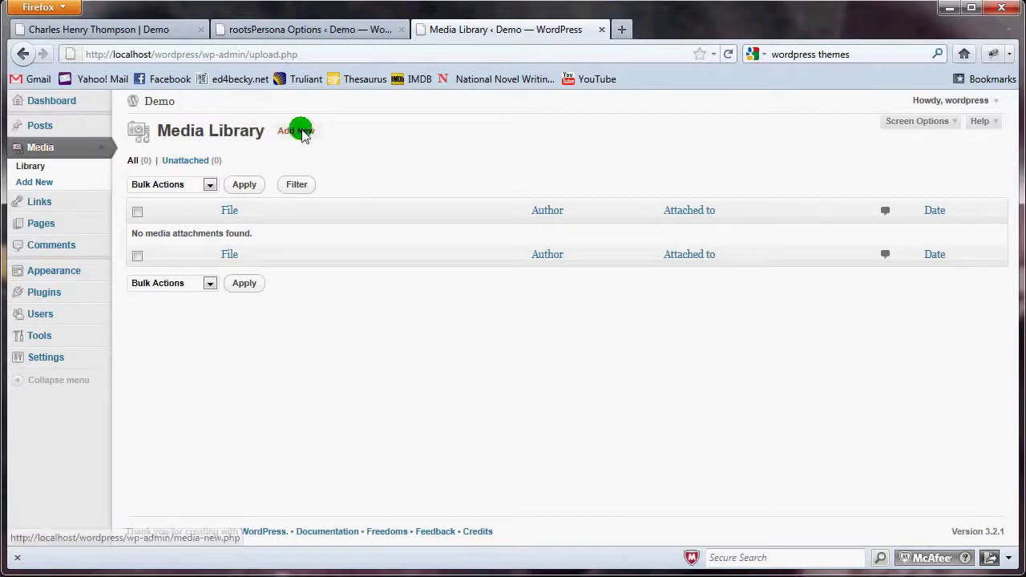
pyautogui.click(282, 158)
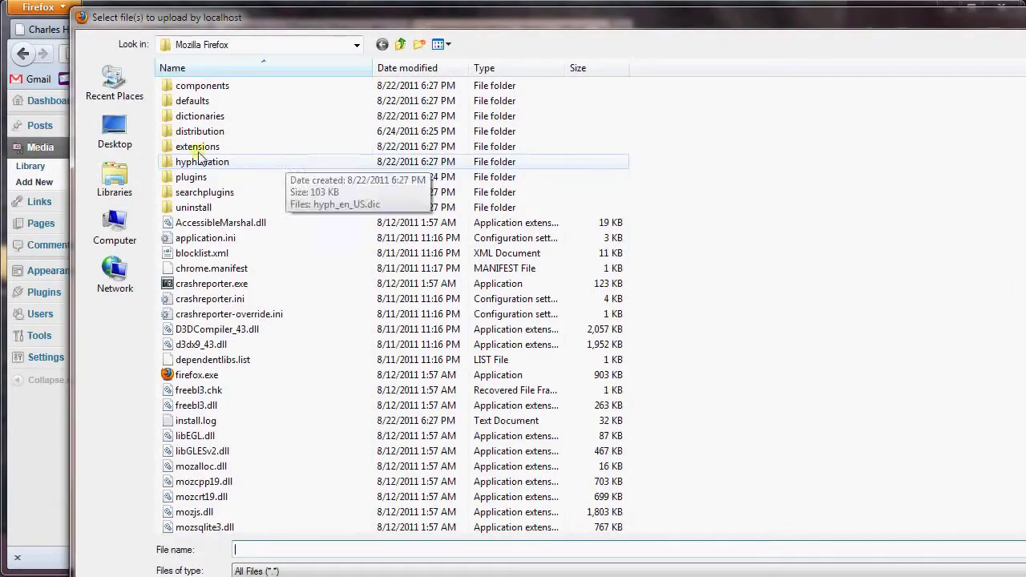
# Step: Navigate from Desktop into Ed > Downloads and upload wheat.jpg to the media library
pyautogui.click(399, 44)
pyautogui.click(399, 44)
pyautogui.click(400, 45)
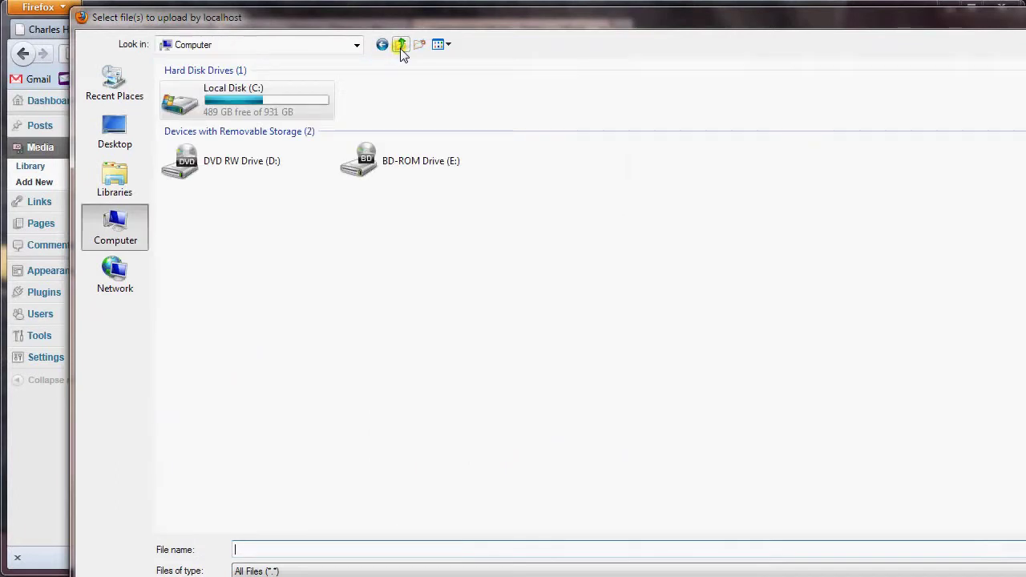
pyautogui.click(400, 44)
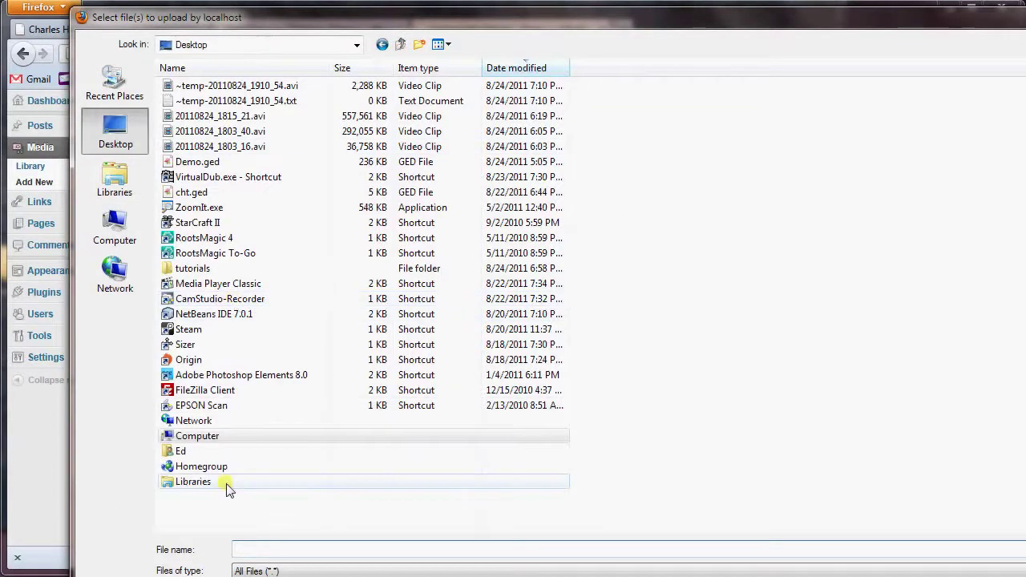
pyautogui.doubleClick(180, 452)
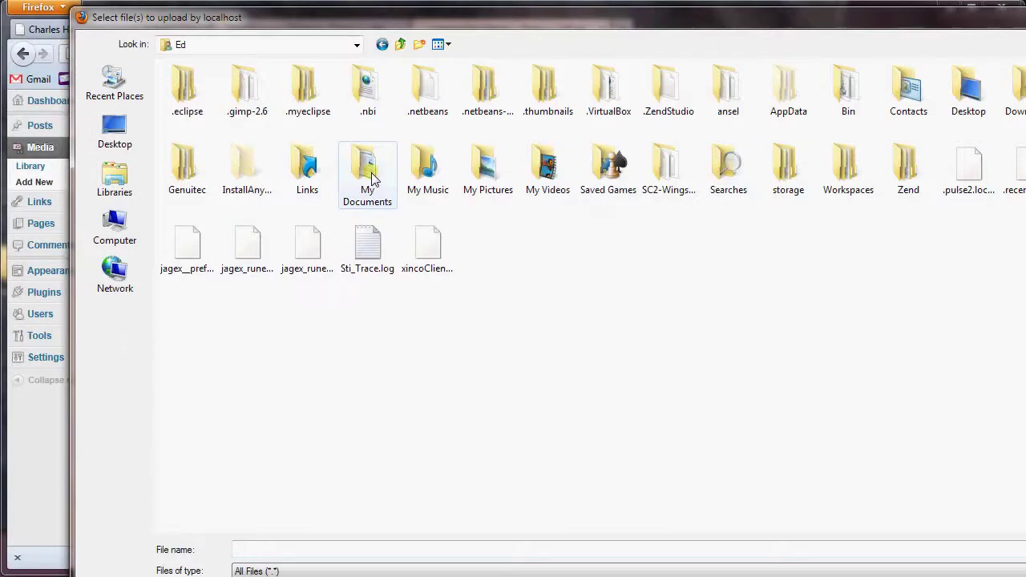
pyautogui.doubleClick(1014, 88)
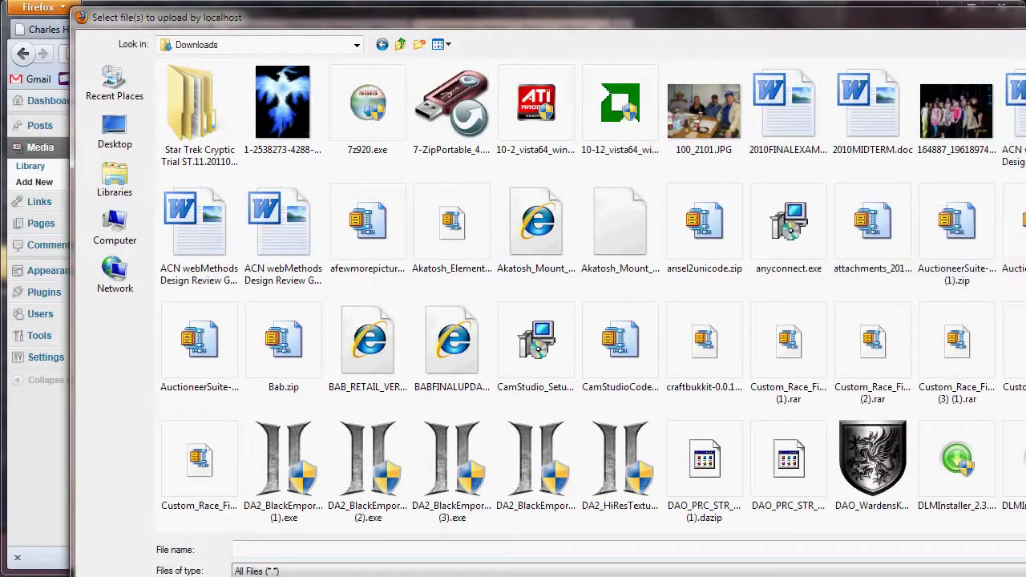
pyautogui.scroll(-15, 589, 293)
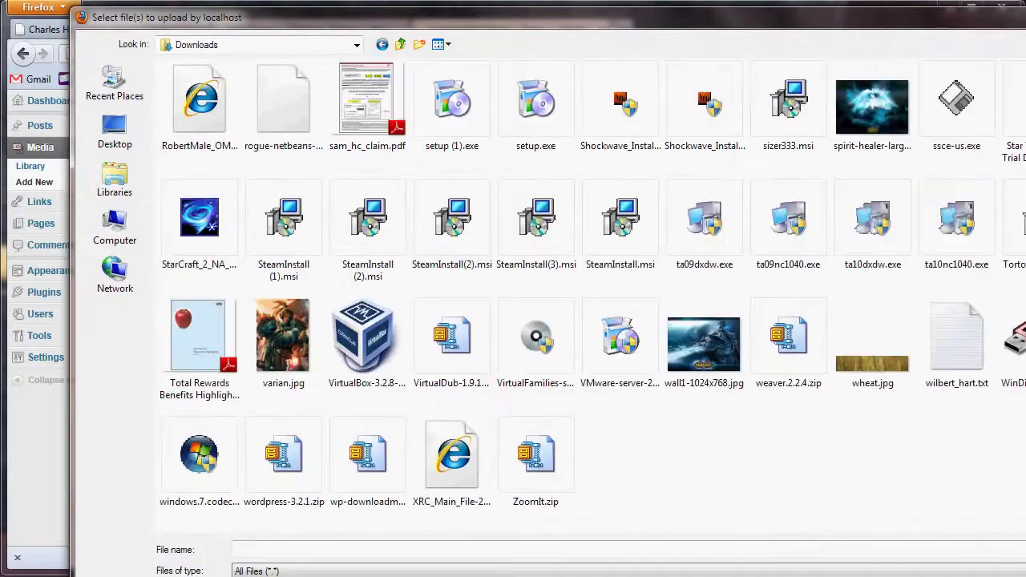
pyautogui.doubleClick(871, 364)
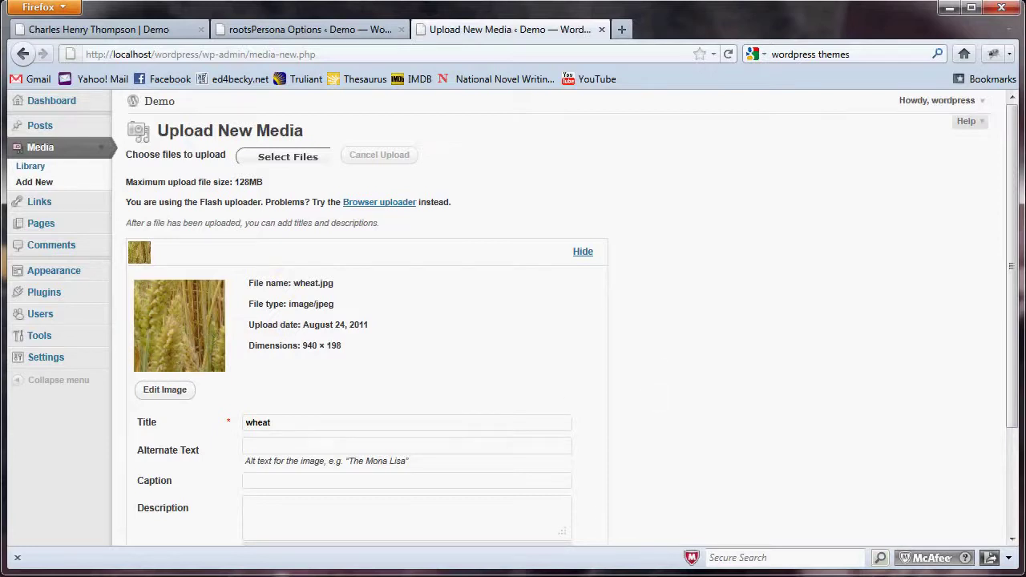
# Step: Copy the wheat.jpg File URL (wp-content/uploads/2011/08/wheat.jpg) to the clipboard
pyautogui.scroll(-3, 1016, 359)
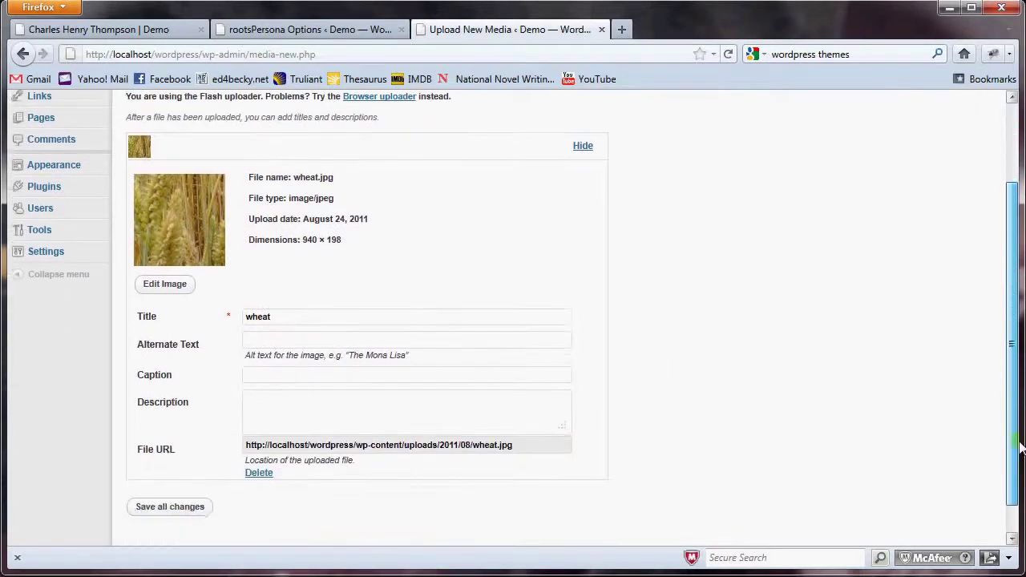
pyautogui.moveTo(517, 430); pyautogui.dragTo(234, 443)
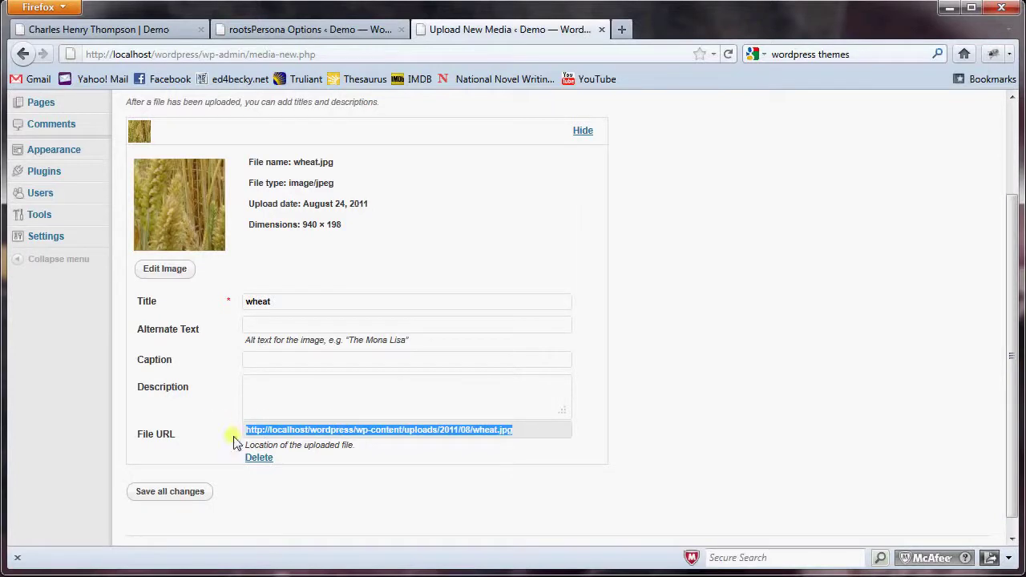
pyautogui.rightClick(473, 433)
pyautogui.click(513, 480)
pyautogui.click(278, 29)
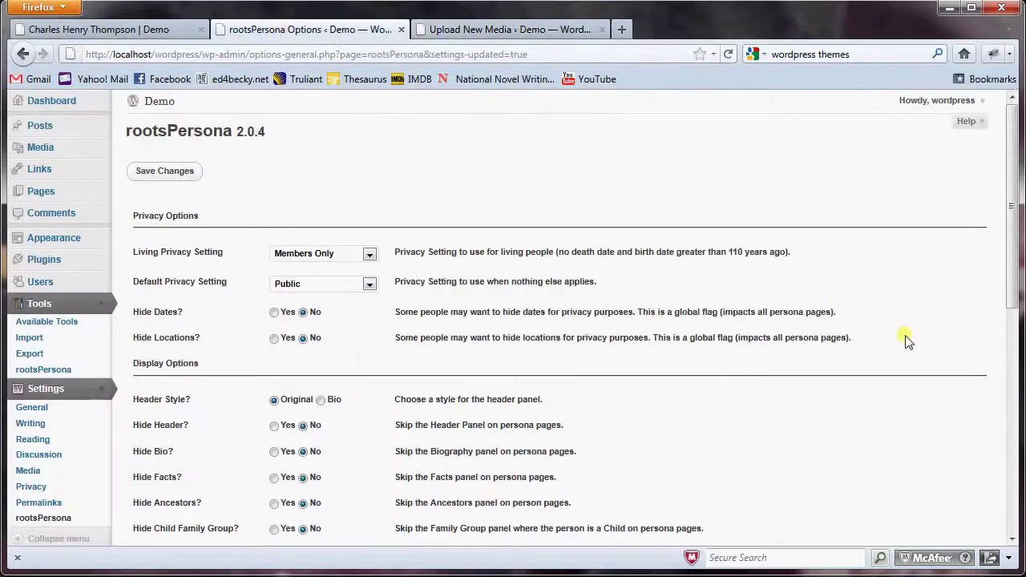
# Step: Set rootsPersona's Banner Image to the wheat.jpg URL, clear Banner Background Color, and save
pyautogui.moveTo(1008, 262); pyautogui.dragTo(1010, 481)
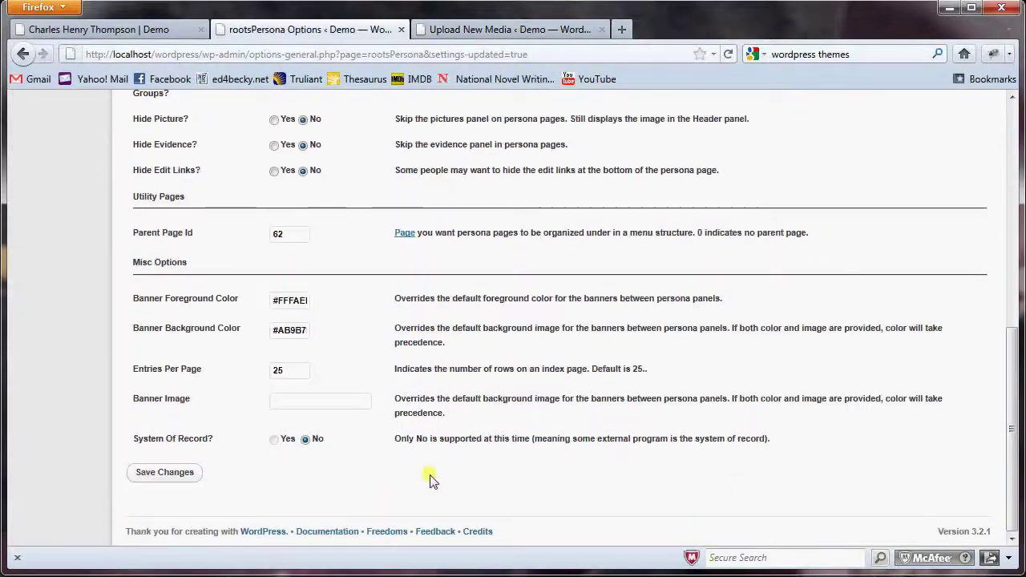
pyautogui.click(303, 403)
pyautogui.hotkey('ctrl', 'v')
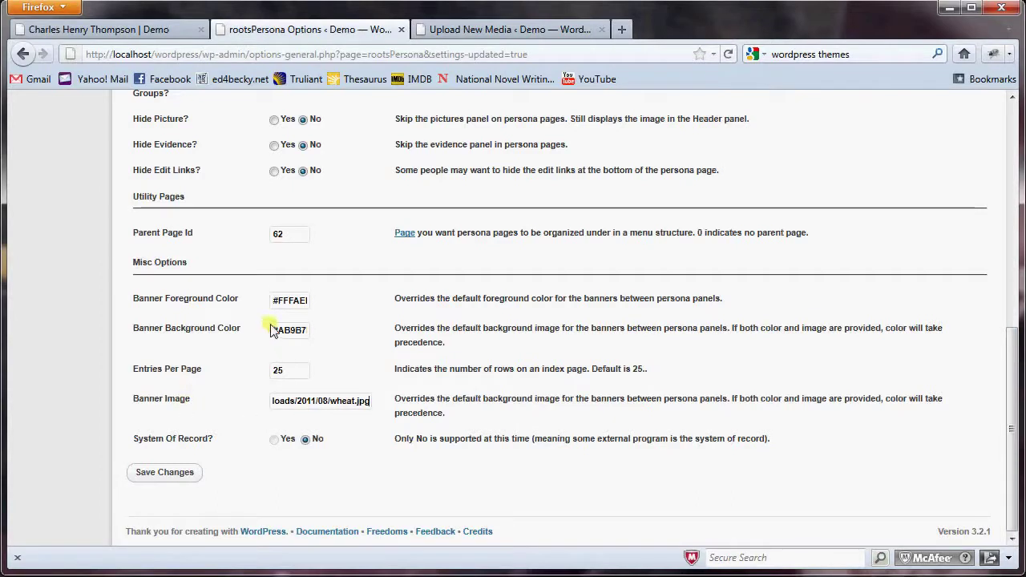
pyautogui.moveTo(272, 333); pyautogui.dragTo(320, 336)
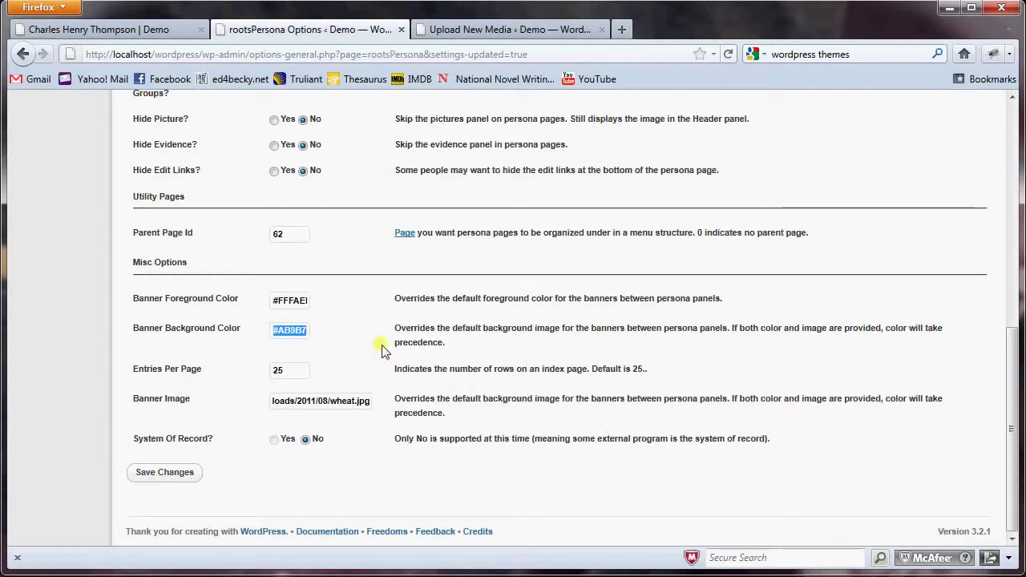
pyautogui.press('BackSpace')
pyautogui.click(162, 473)
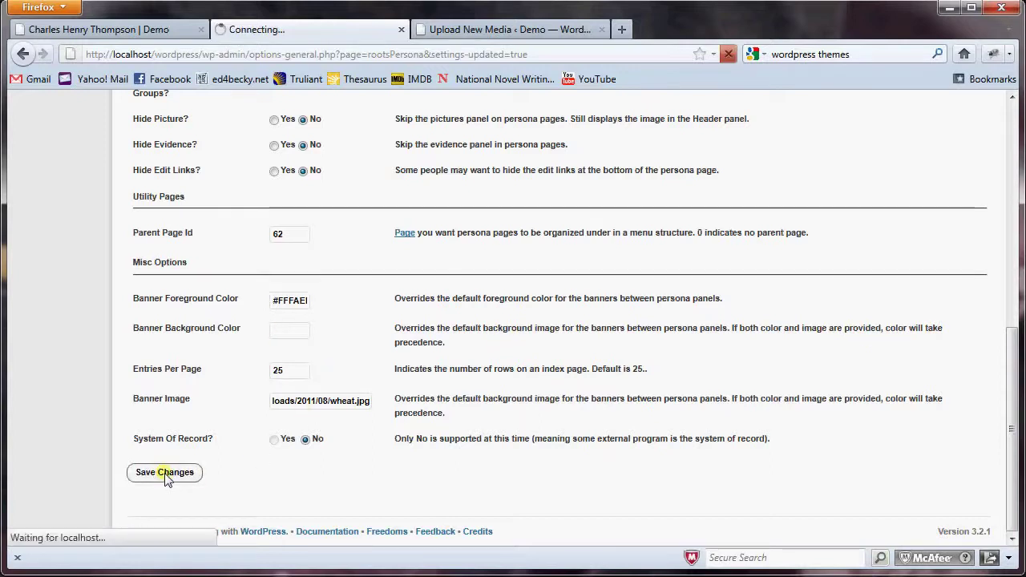
pyautogui.click(137, 31)
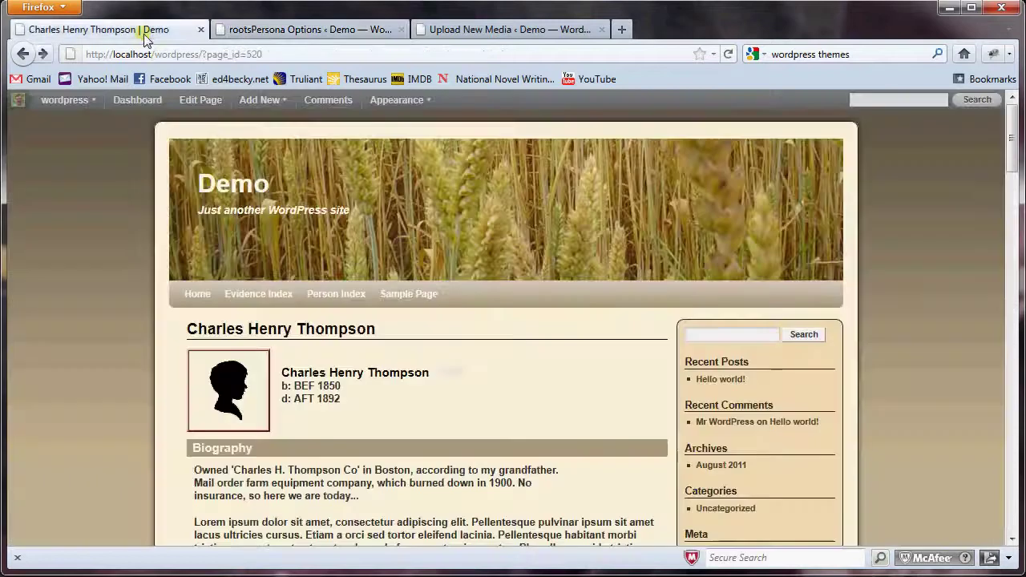
pyautogui.click(727, 54)
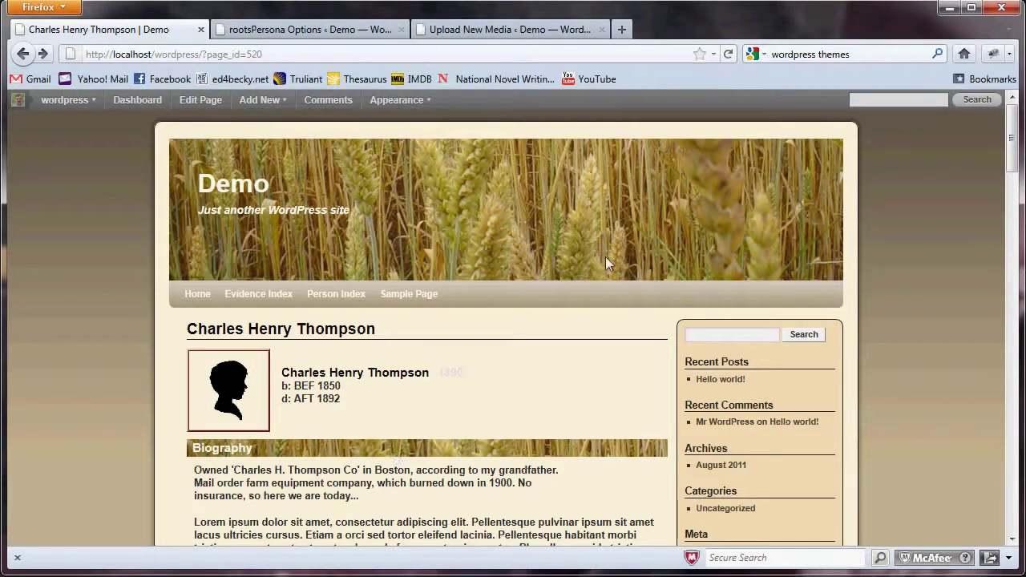
pyautogui.scroll(-15, 581, 479)
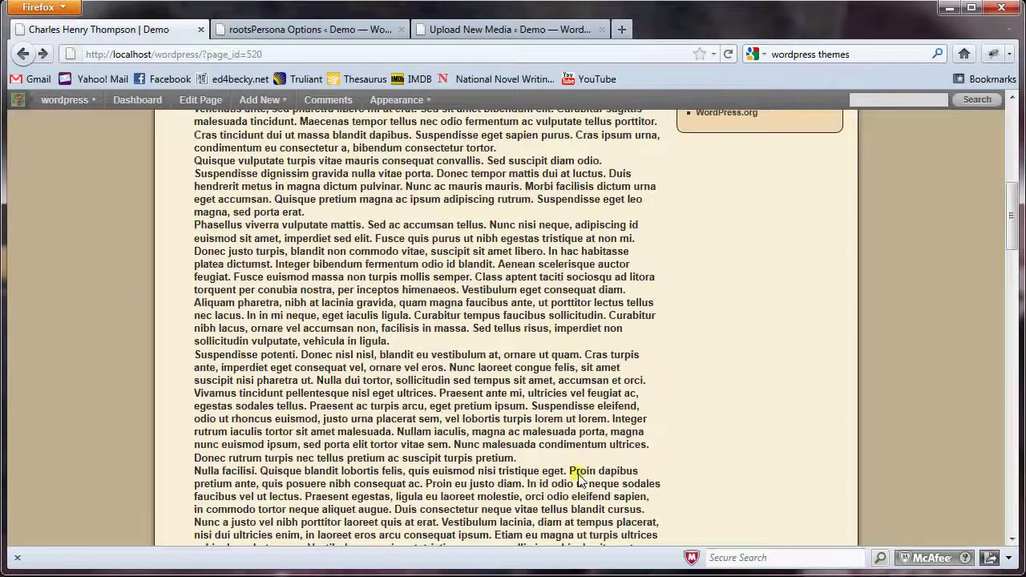
pyautogui.scroll(-3, 732, 482)
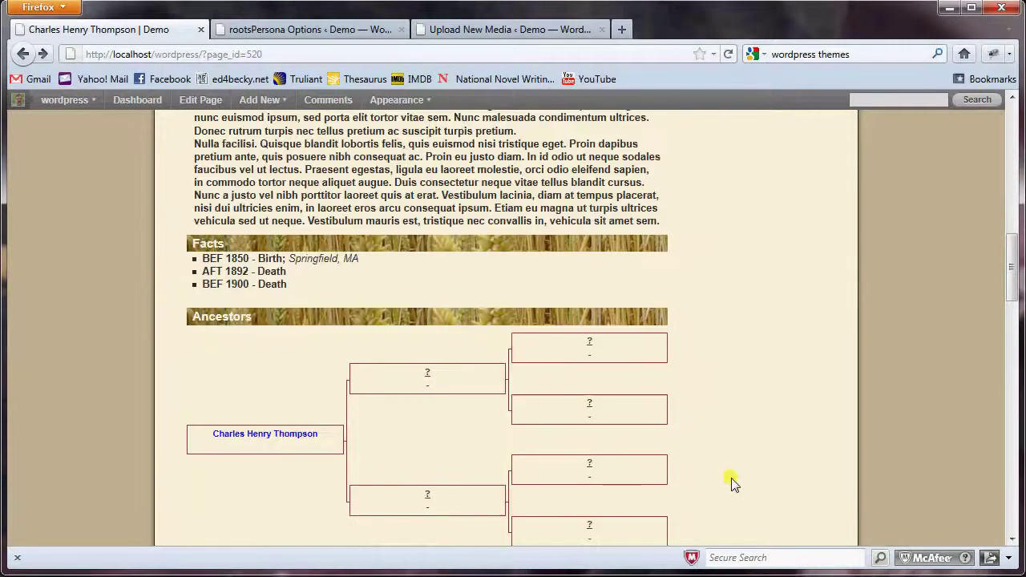
pyautogui.scroll(2, 732, 483)
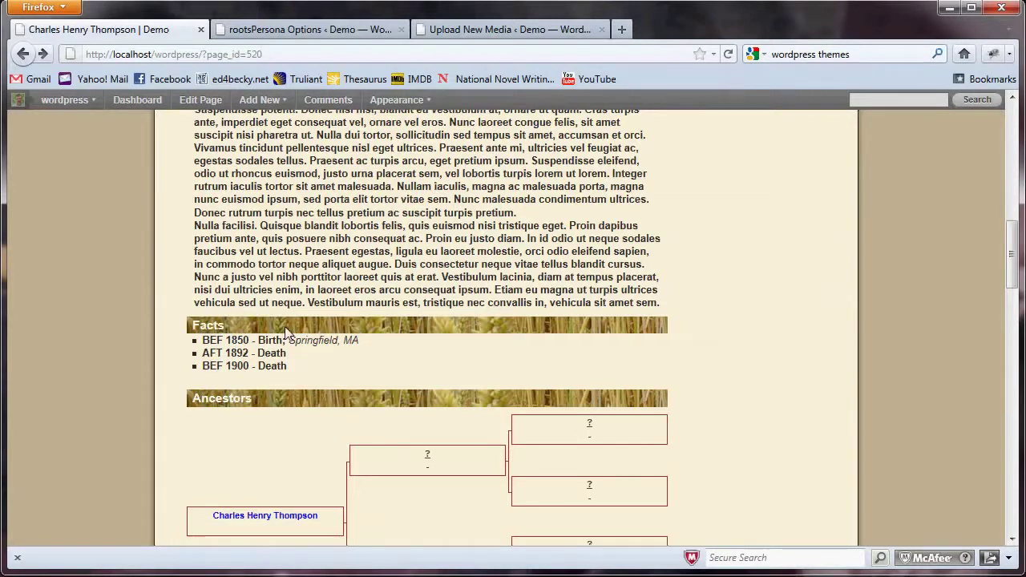
pyautogui.scroll(6, 831, 412)
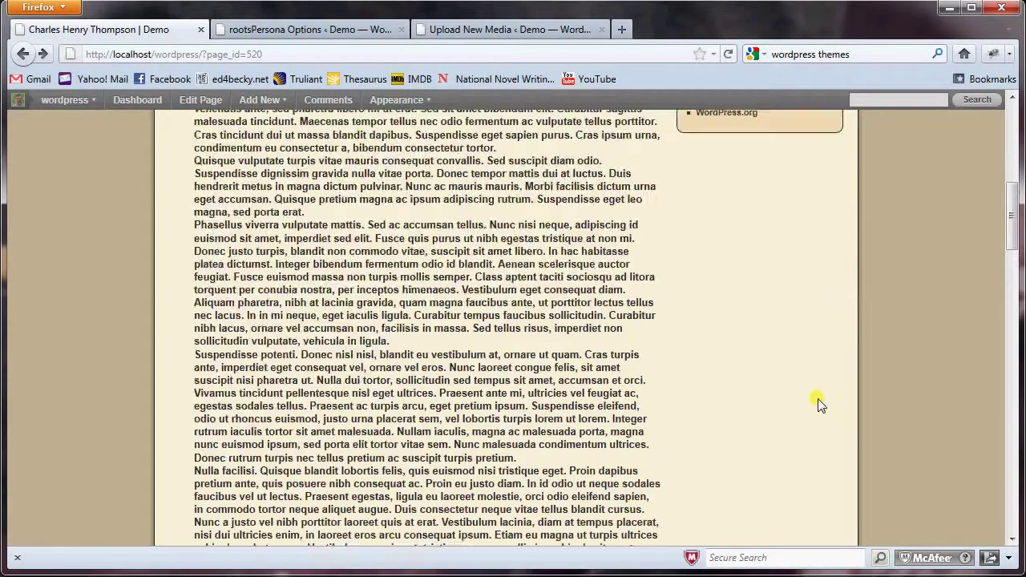
pyautogui.scroll(4, 813, 409)
pyautogui.scroll(4, 800, 437)
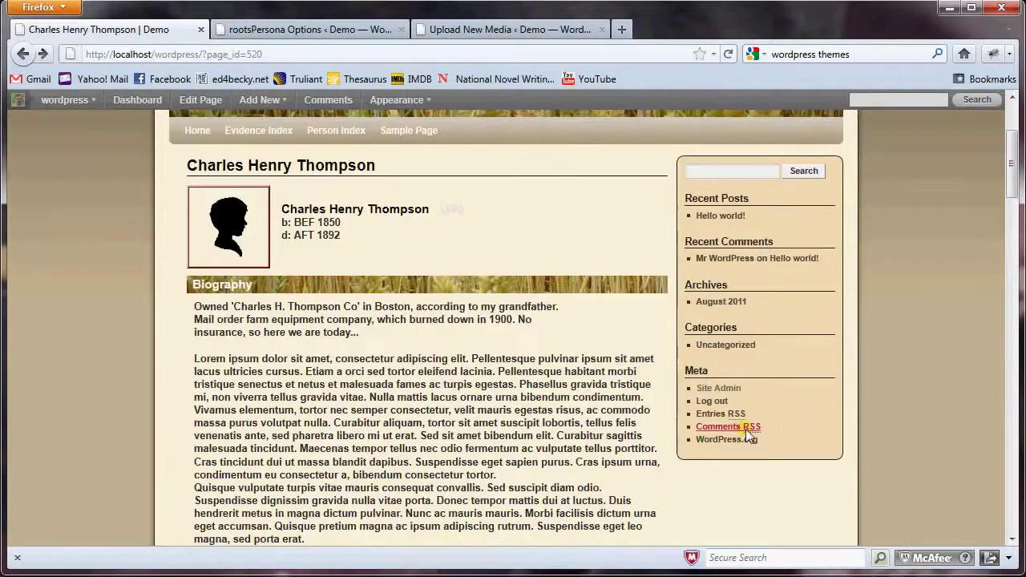
pyautogui.scroll(4, 721, 425)
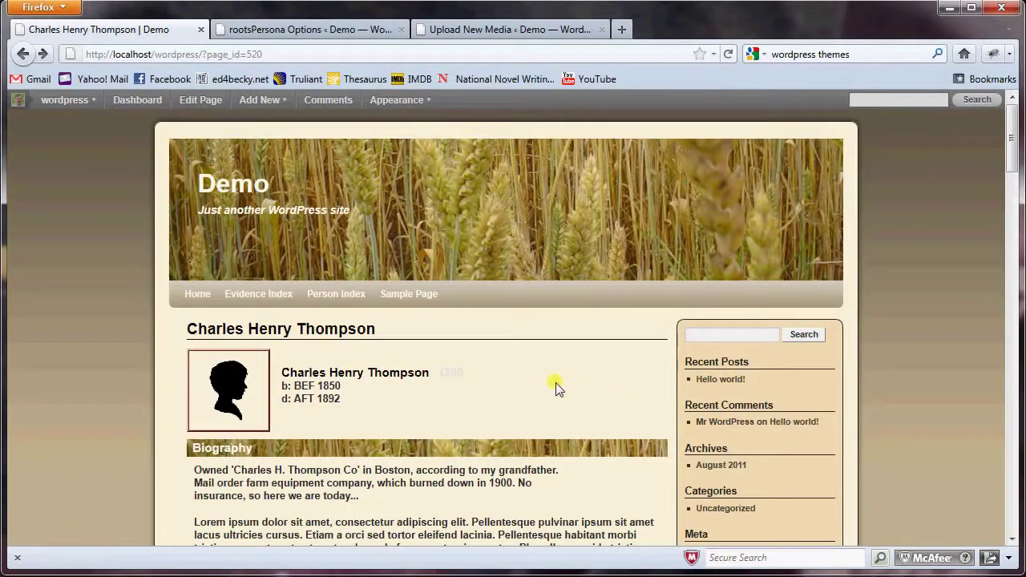